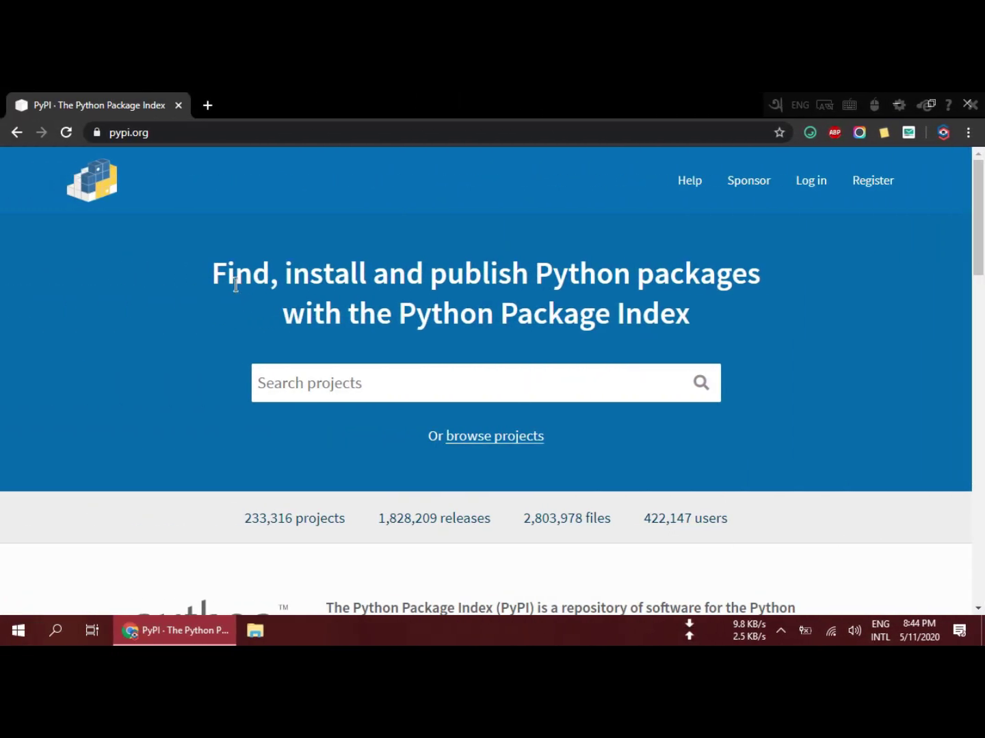
# - Browse the PyPI projects and list only the Python 3 compatible ones
pyautogui.scroll(-1, 205, 294)
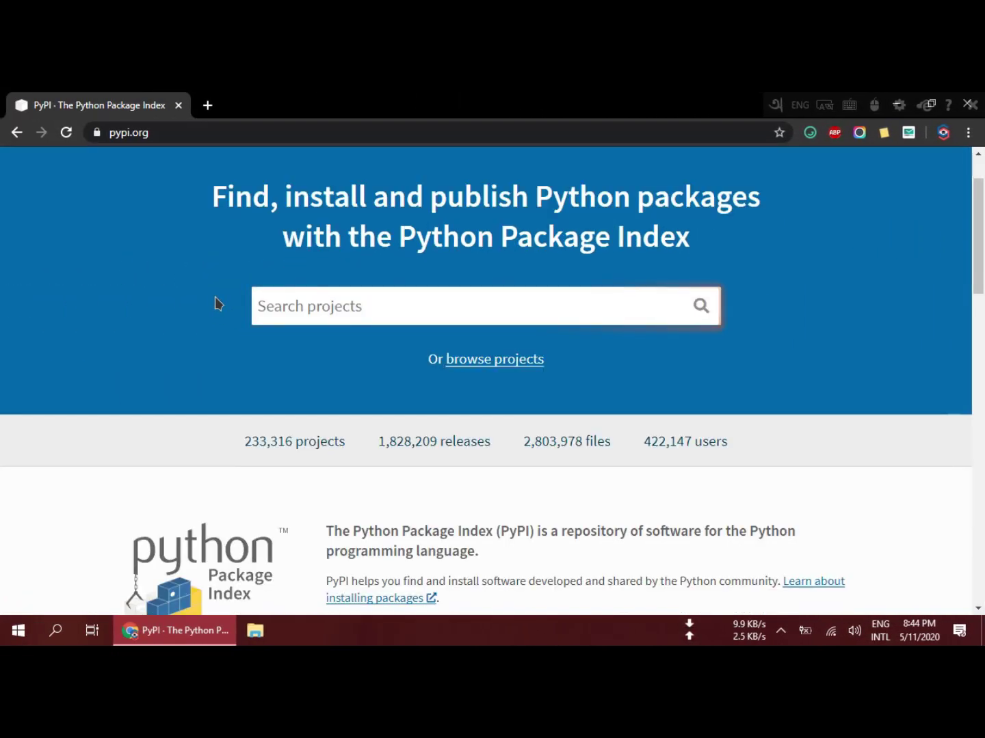
pyautogui.click(476, 369)
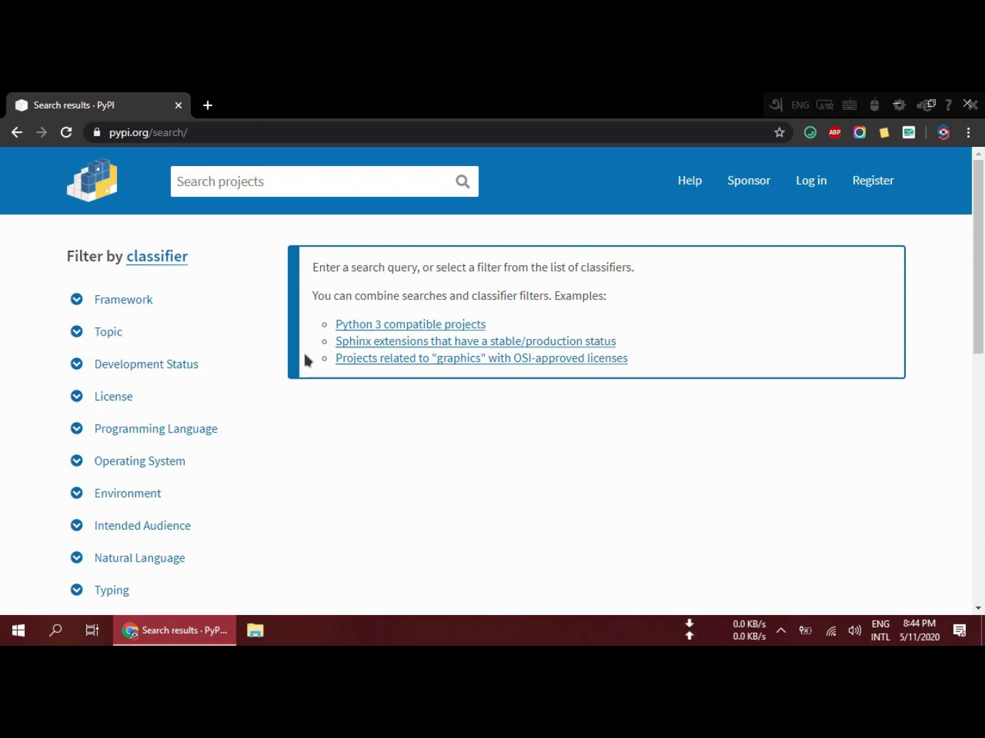
pyautogui.click(362, 331)
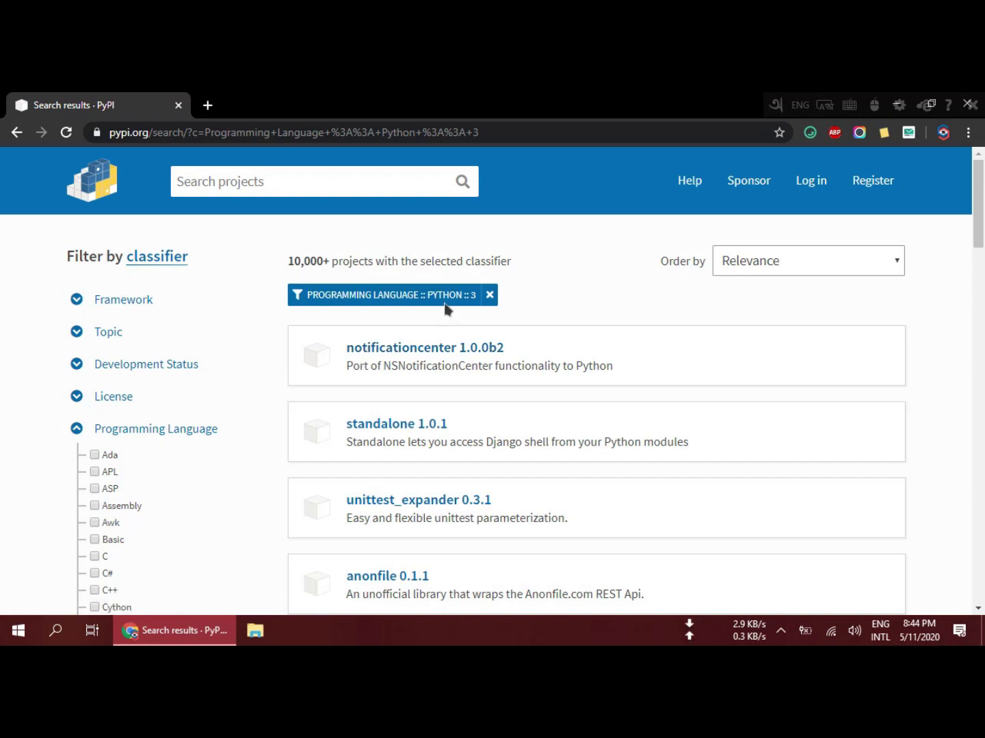
# - Open the project page of notificationcenter 1.0.0b2 from the filtered results
pyautogui.scroll(-1, 530, 288)
pyautogui.scroll(-1, 496, 290)
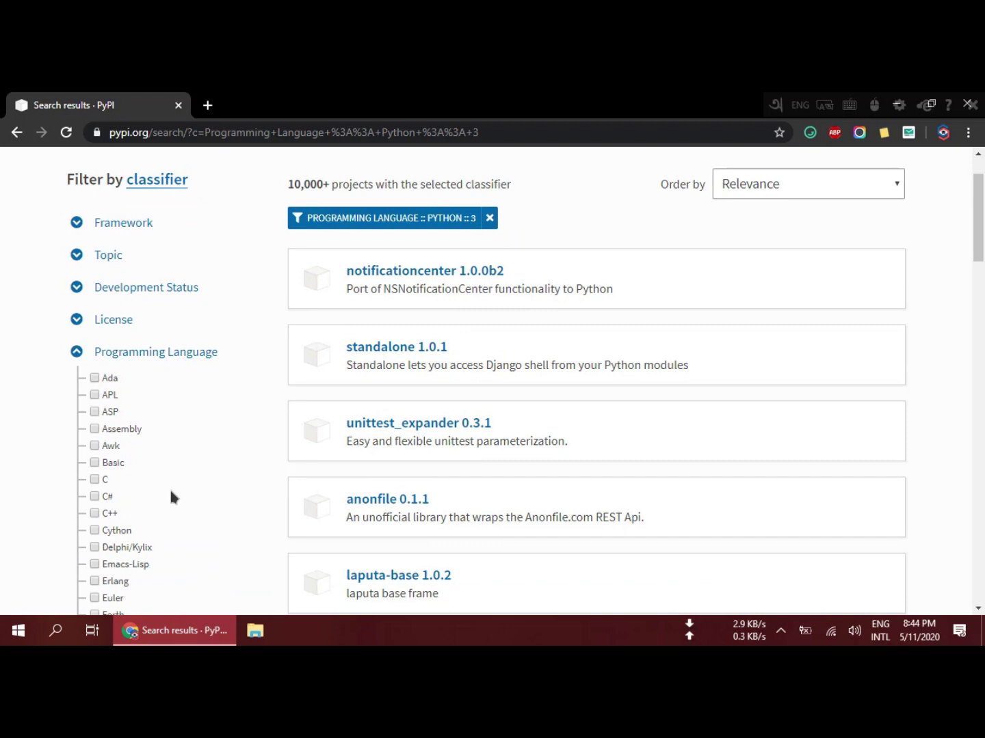
pyautogui.scroll(-2, 279, 424)
pyautogui.scroll(2, 287, 403)
pyautogui.click(529, 292)
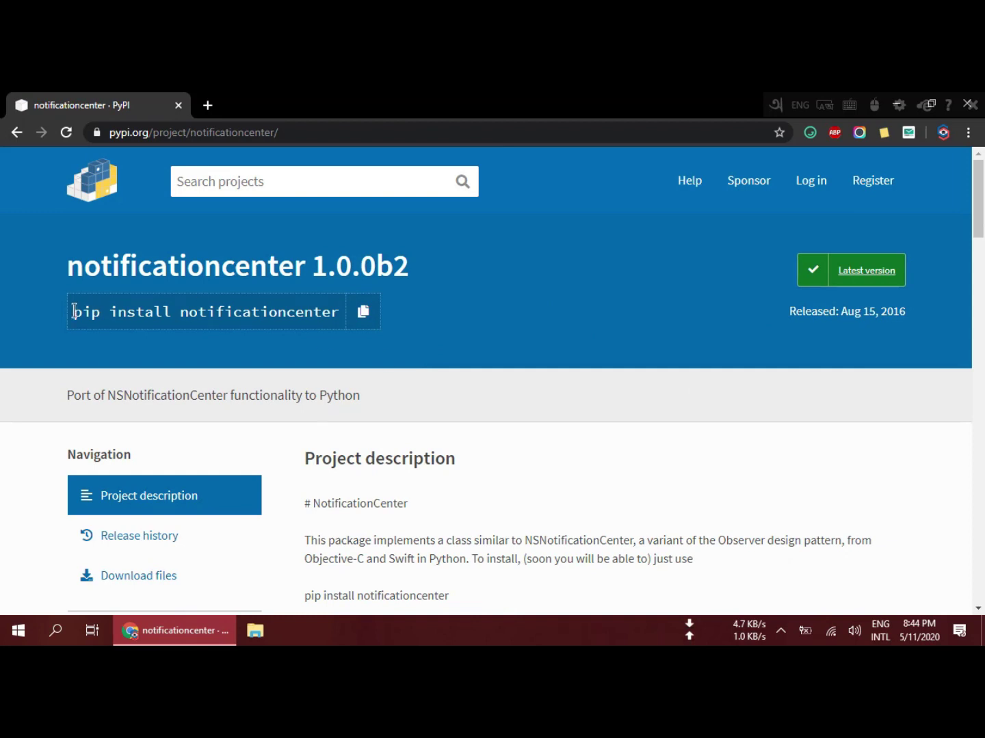
# - Examine the pip install command shown for the notificationcenter package
pyautogui.moveTo(86, 313)
pyautogui.mouseDown()
pyautogui.moveTo(352, 316)
pyautogui.moveTo(76, 313)
pyautogui.mouseUp()
pyautogui.moveTo(186, 311); pyautogui.dragTo(78, 305)
pyautogui.click(331, 311)
pyautogui.click(169, 316)
pyautogui.moveTo(182, 311); pyautogui.dragTo(75, 308)
pyautogui.click(316, 316)
pyautogui.click(159, 313)
# - Open the project's download files and check the Python version and file type of the listed files
pyautogui.scroll(-2, 307, 314)
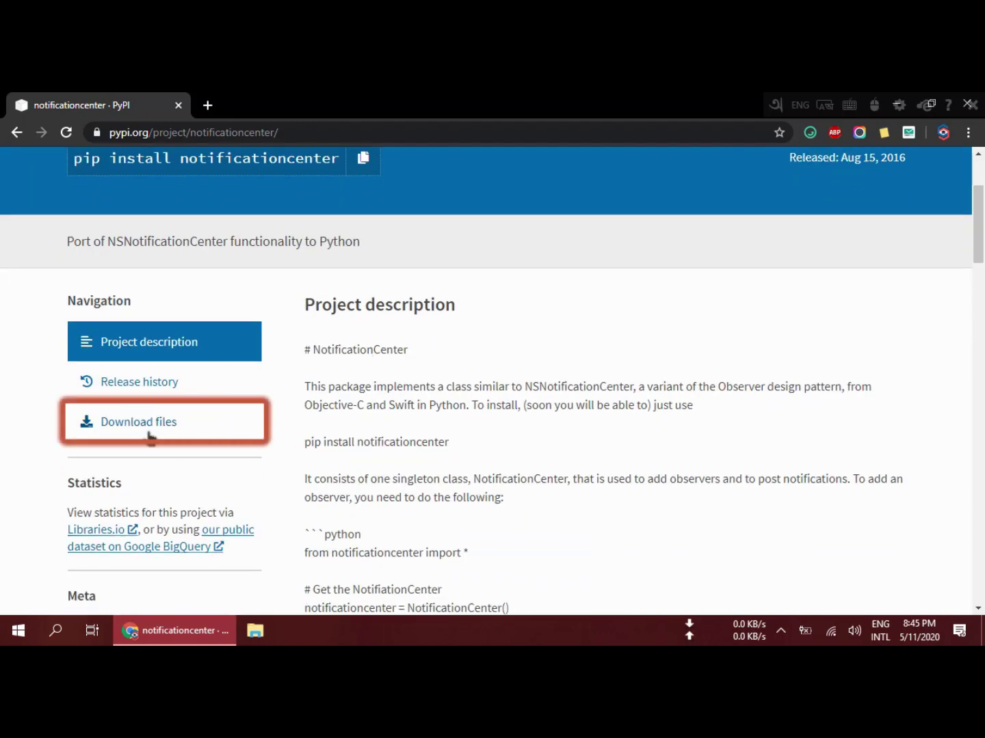
pyautogui.click(125, 427)
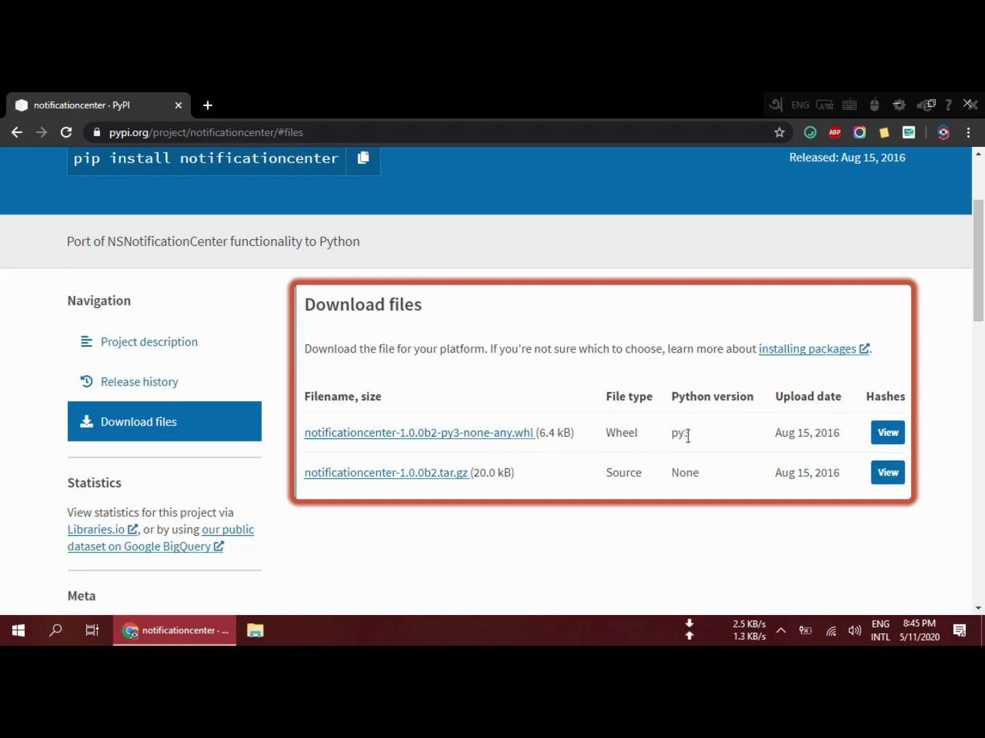
pyautogui.moveTo(684, 435); pyautogui.dragTo(671, 432)
pyautogui.moveTo(641, 432); pyautogui.dragTo(606, 436)
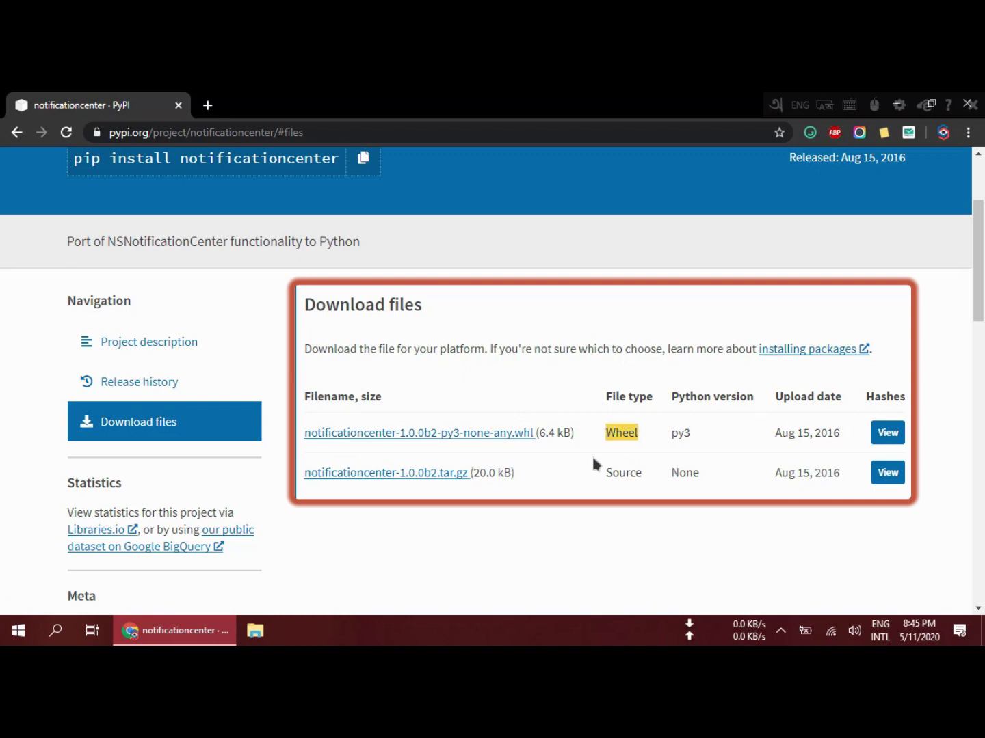
pyautogui.click(618, 473)
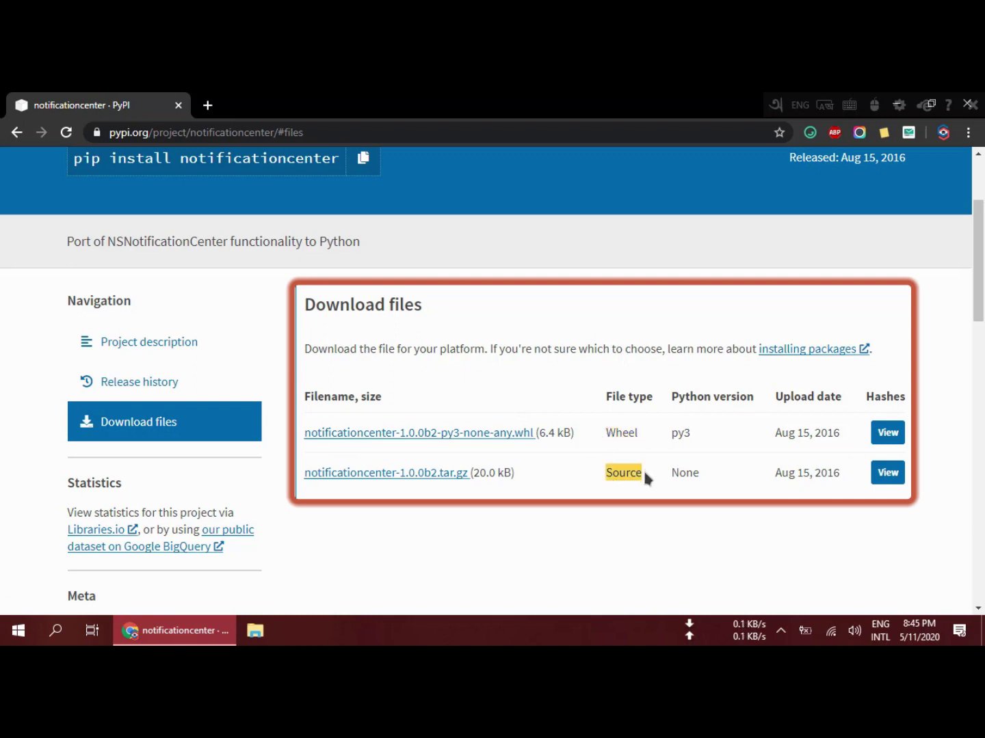
# - Download the notificationcenter-1.0.0b2-py3-none-any.whl file and save it to the Desktop
pyautogui.click(464, 435)
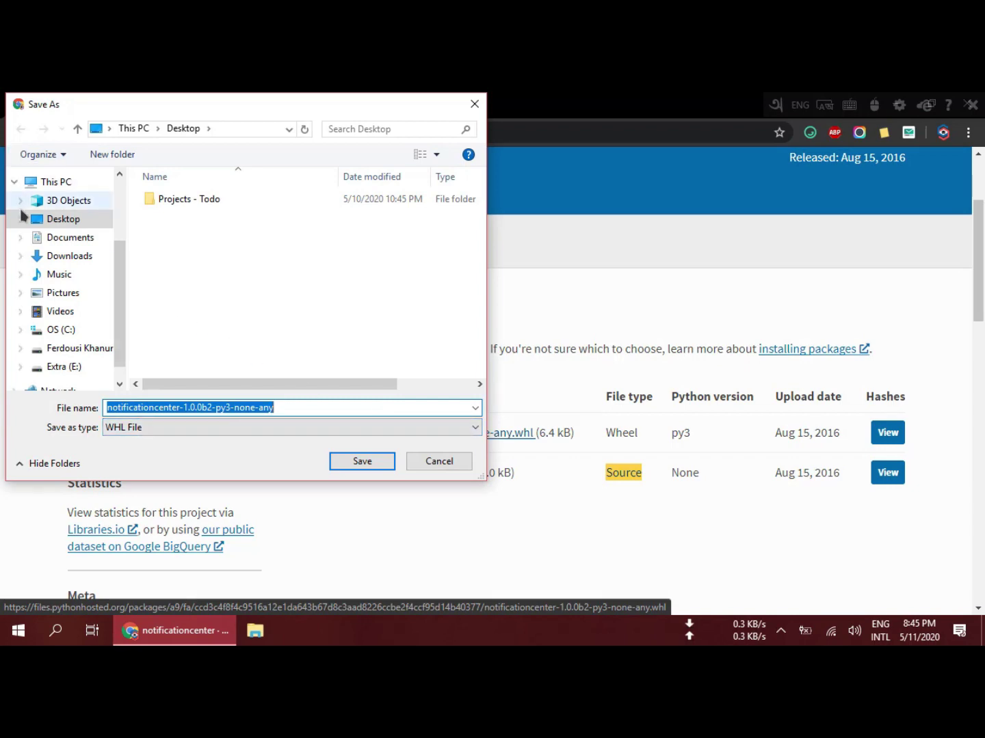
pyautogui.click(47, 220)
pyautogui.click(369, 457)
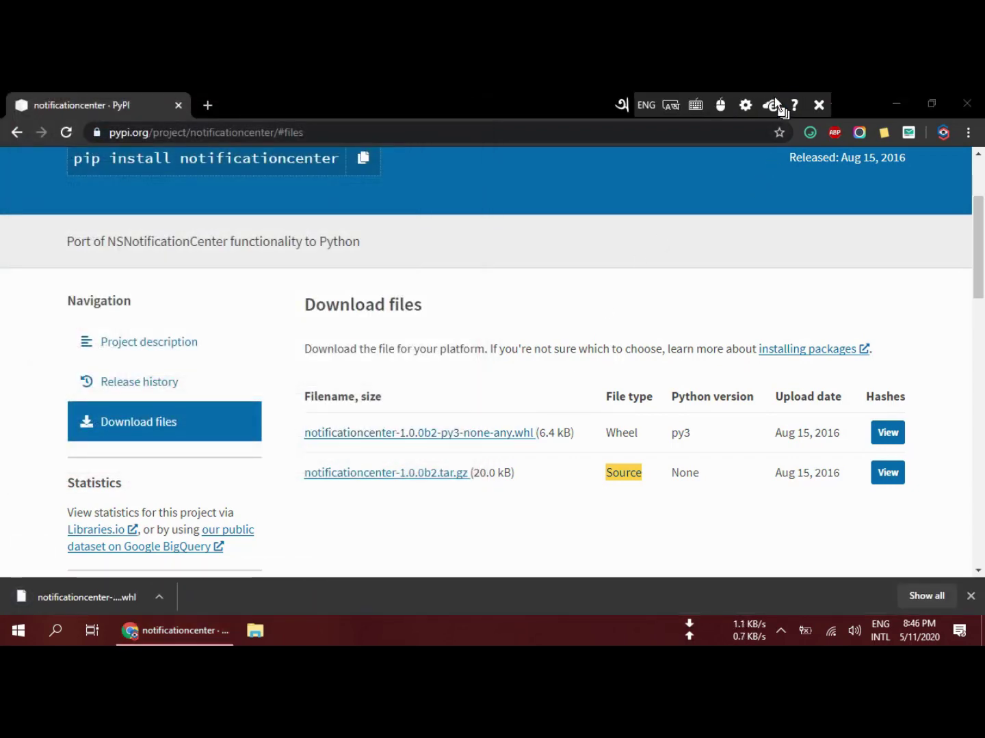
# - Show the desktop and inspect the downloaded wheel's full file name, leaving the name as it is
pyautogui.press('super+d')
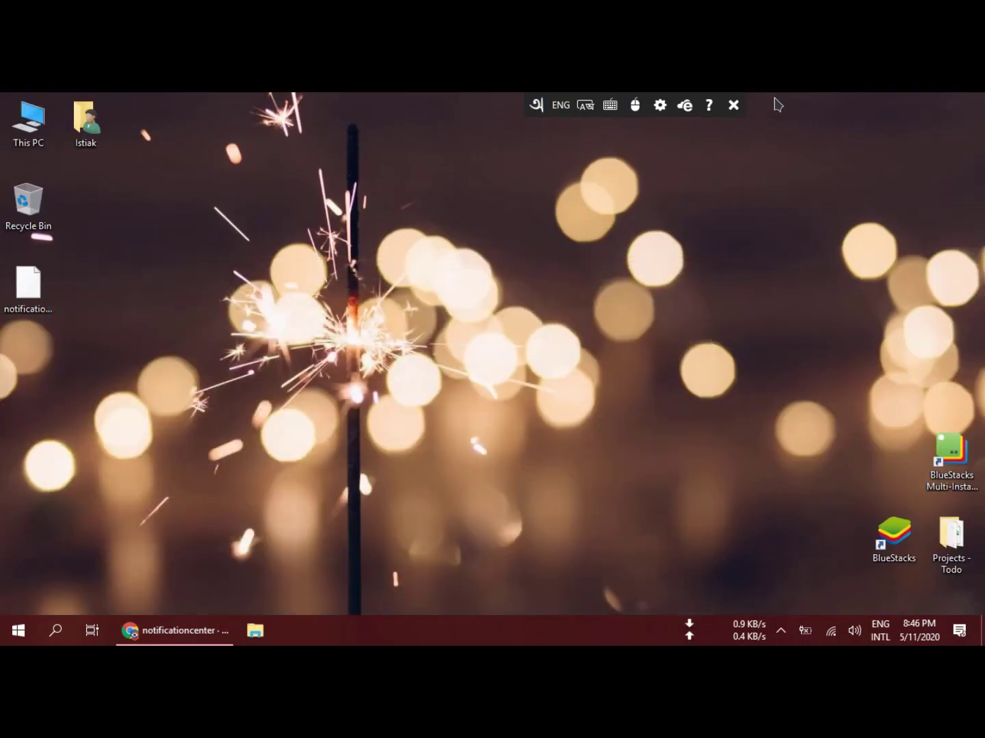
pyautogui.click(29, 291)
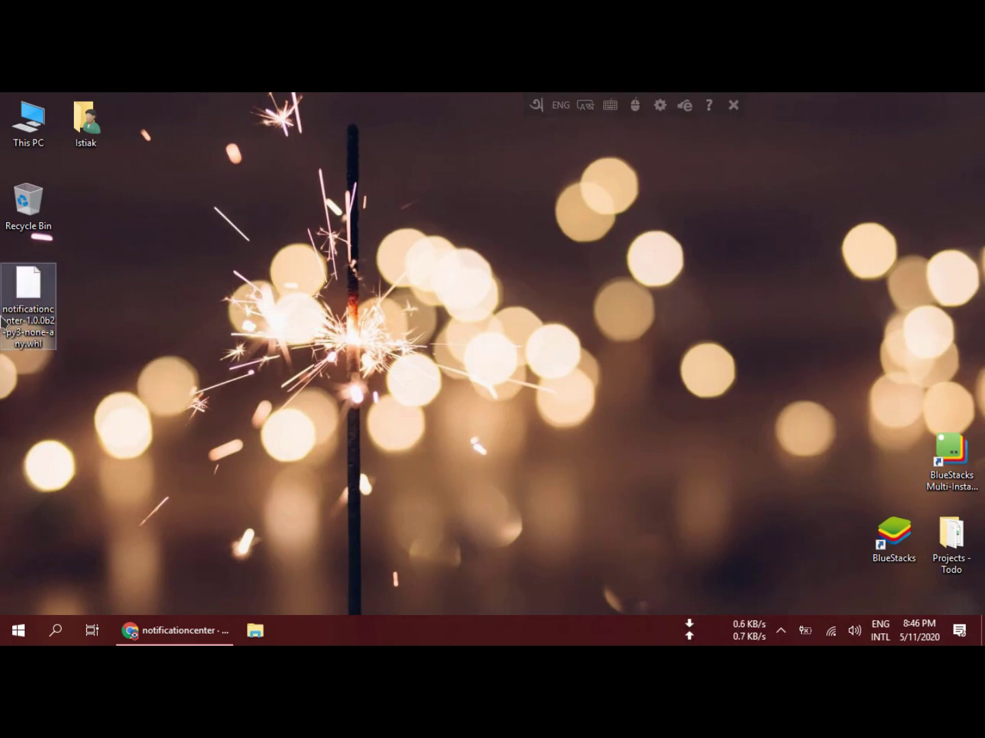
pyautogui.click(21, 313)
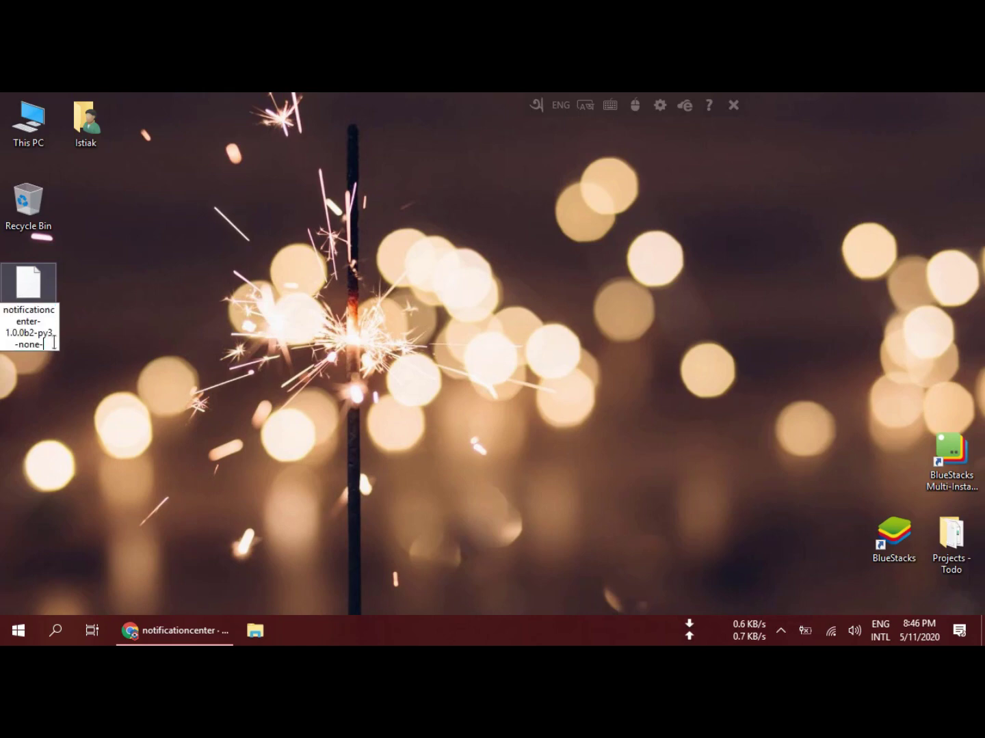
pyautogui.moveTo(17, 344); pyautogui.dragTo(48, 344)
pyautogui.click(53, 336)
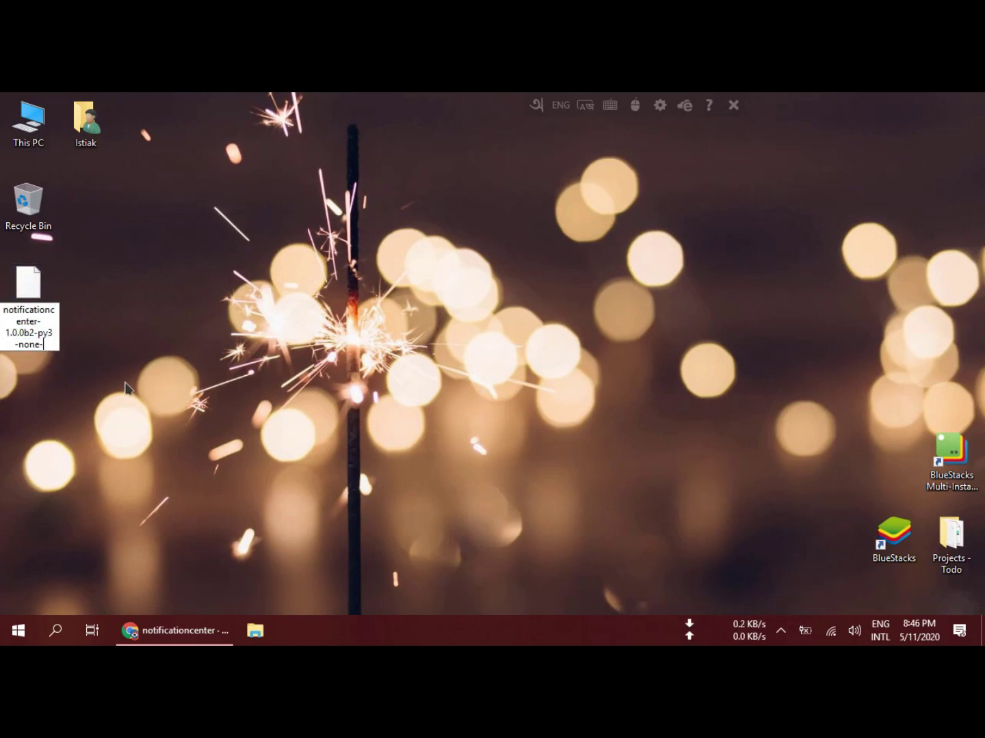
pyautogui.press('Return')
pyautogui.moveTo(104, 430); pyautogui.dragTo(11, 277)
pyautogui.click(359, 357)
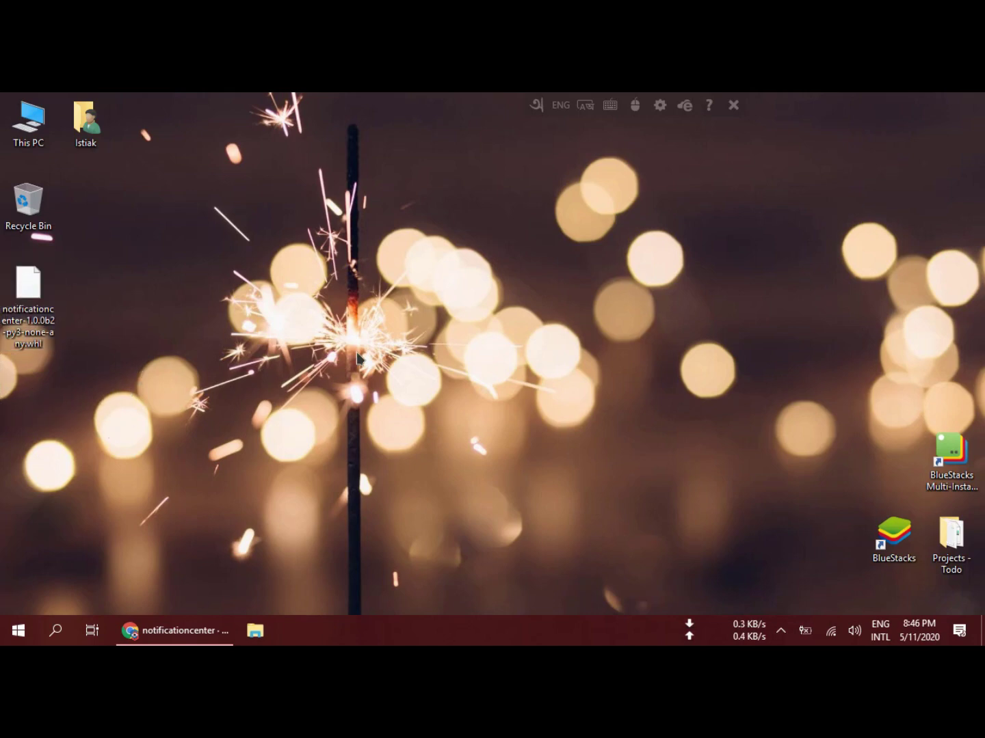
# - Open Command Prompt and create a virtual environment named whl with mkvirtualenv
pyautogui.press('super')
pyautogui.press('super')
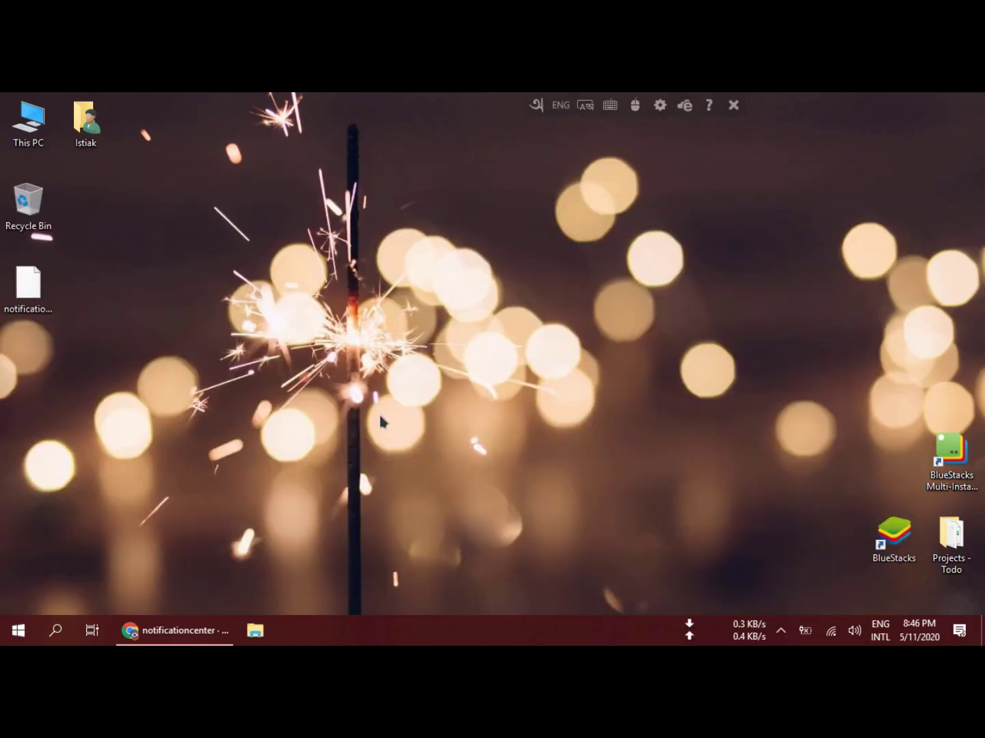
pyautogui.doubleClick(355, 165)
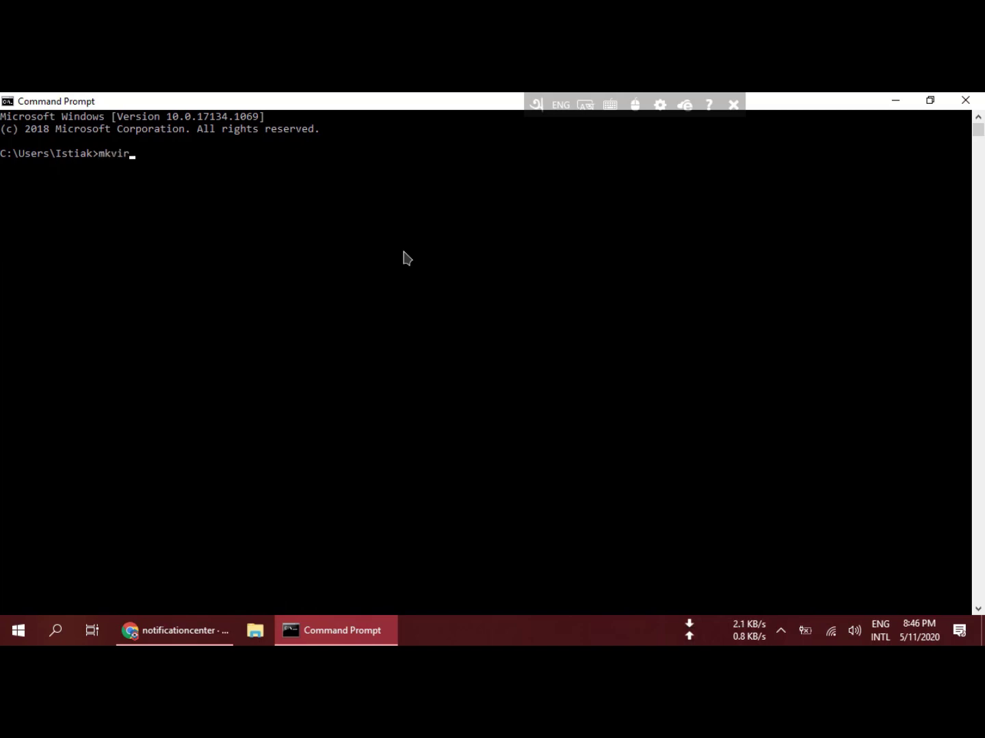
pyautogui.write('tualenv whl')
pyautogui.press('Return')
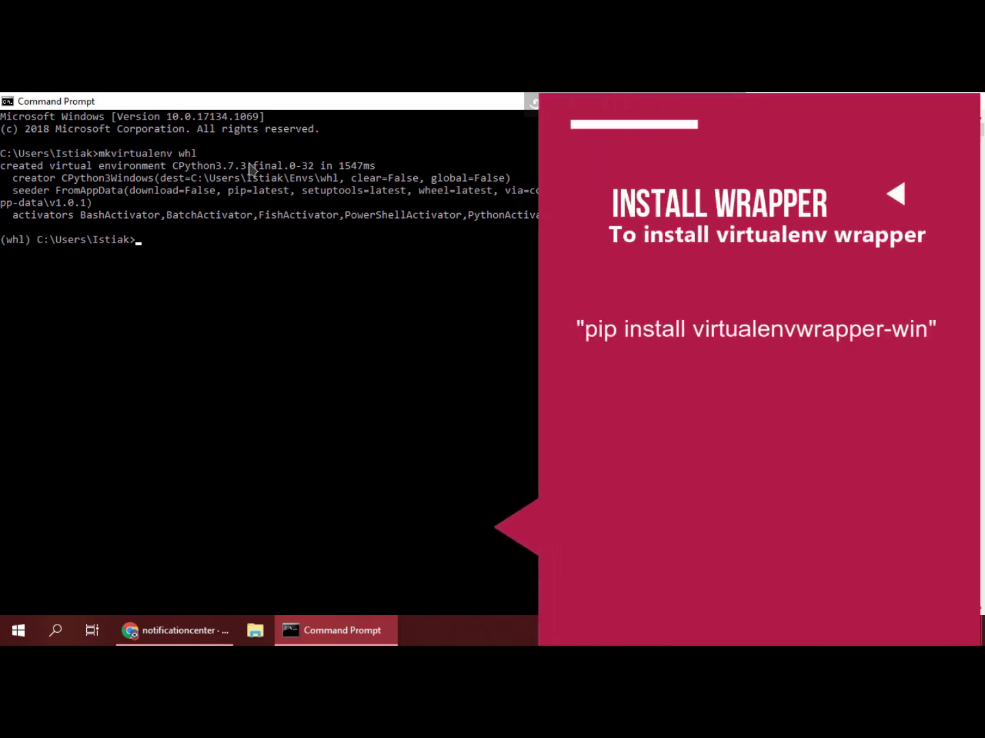
# - Highlight the mkvirtualenv whl command and locate the downloaded wheel file on the desktop
pyautogui.moveTo(177, 157); pyautogui.dragTo(95, 154)
pyautogui.click(100, 154)
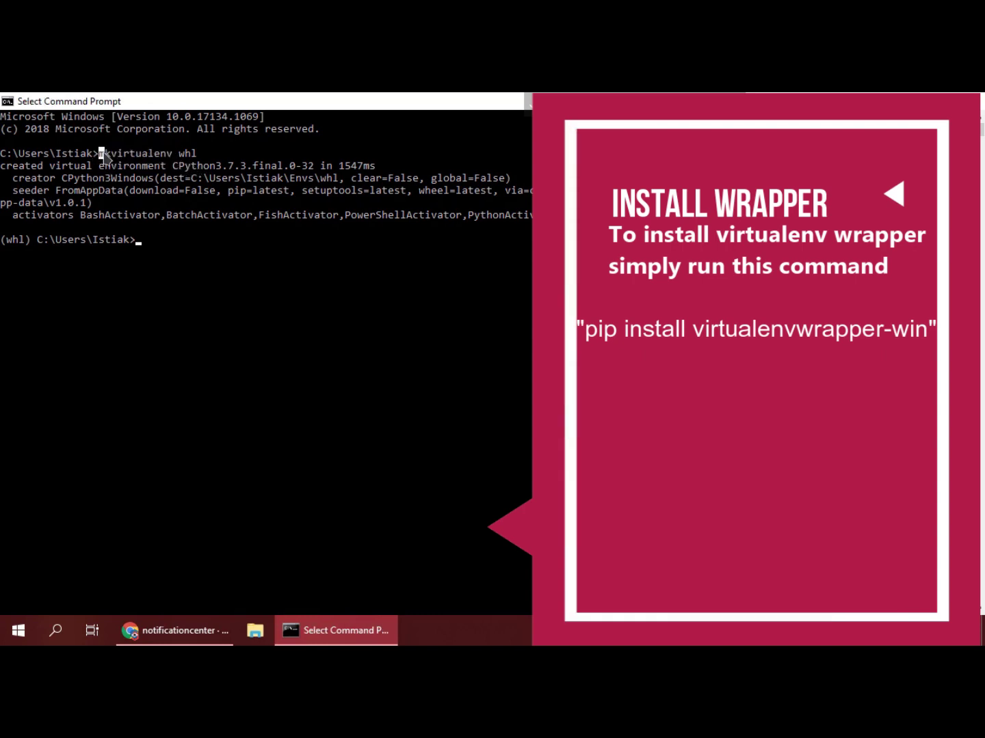
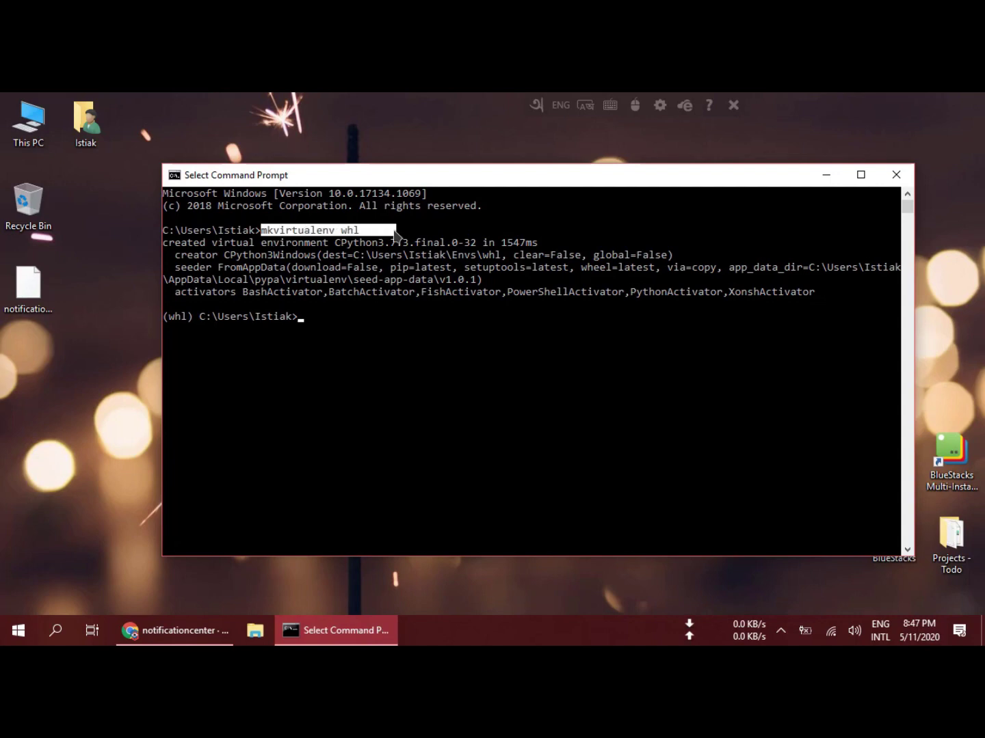
pyautogui.hotkey('ctrl', 'c')
pyautogui.click(30, 321)
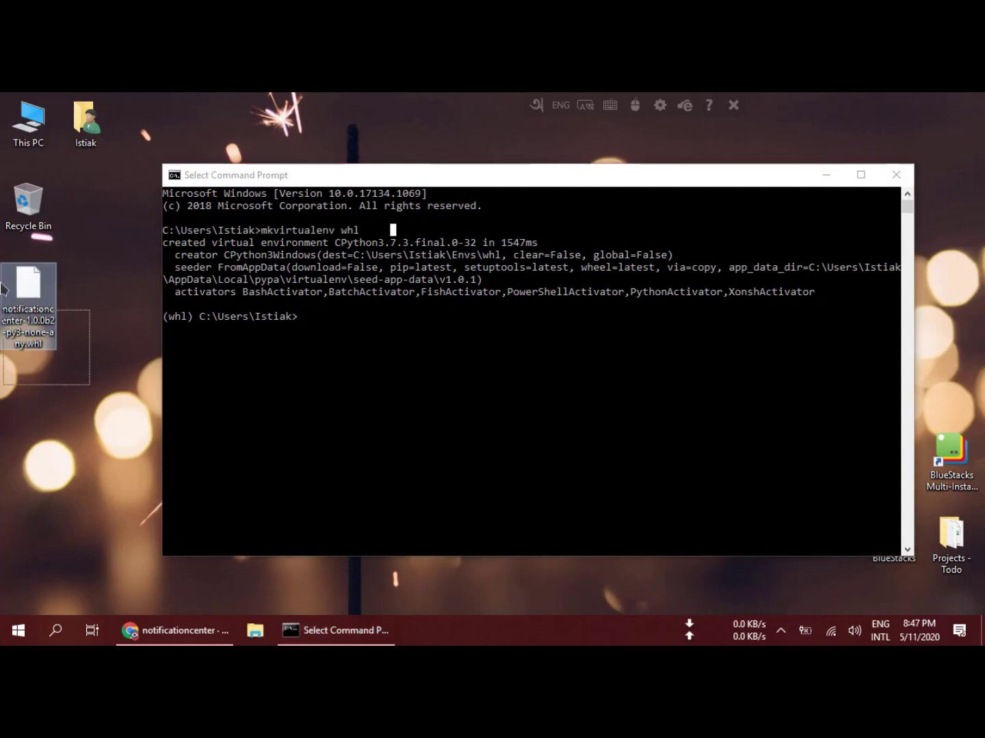
pyautogui.click(143, 419)
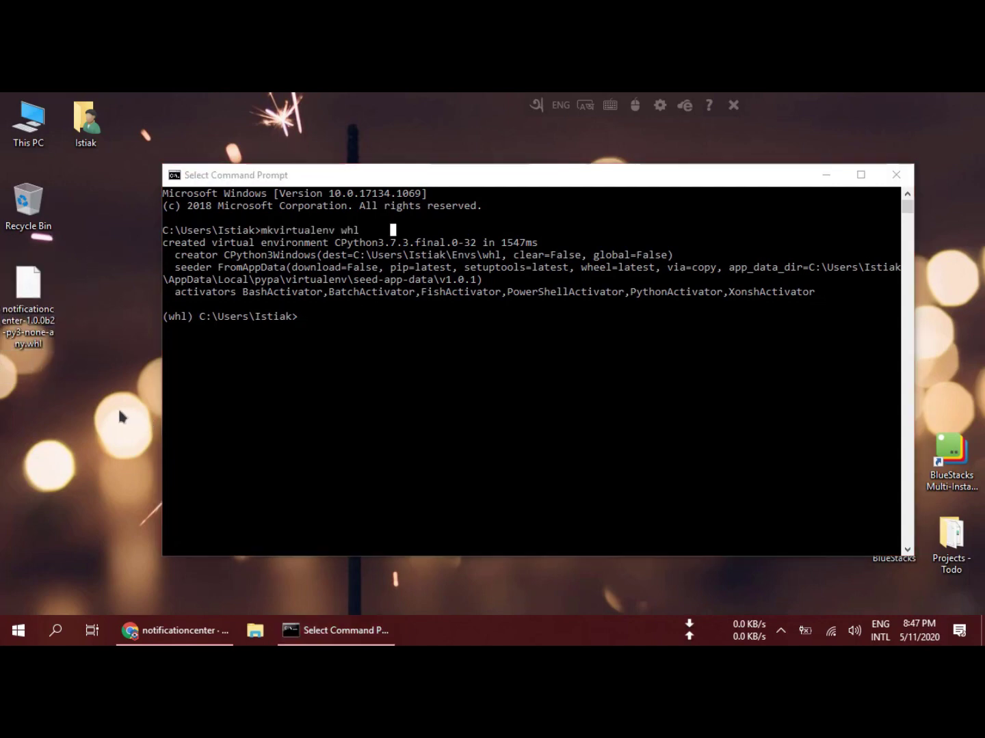
# - Examine the current folder path in the whl environment's command prompt
pyautogui.click(189, 321)
pyautogui.moveTo(189, 321); pyautogui.dragTo(299, 322)
pyautogui.click(202, 318)
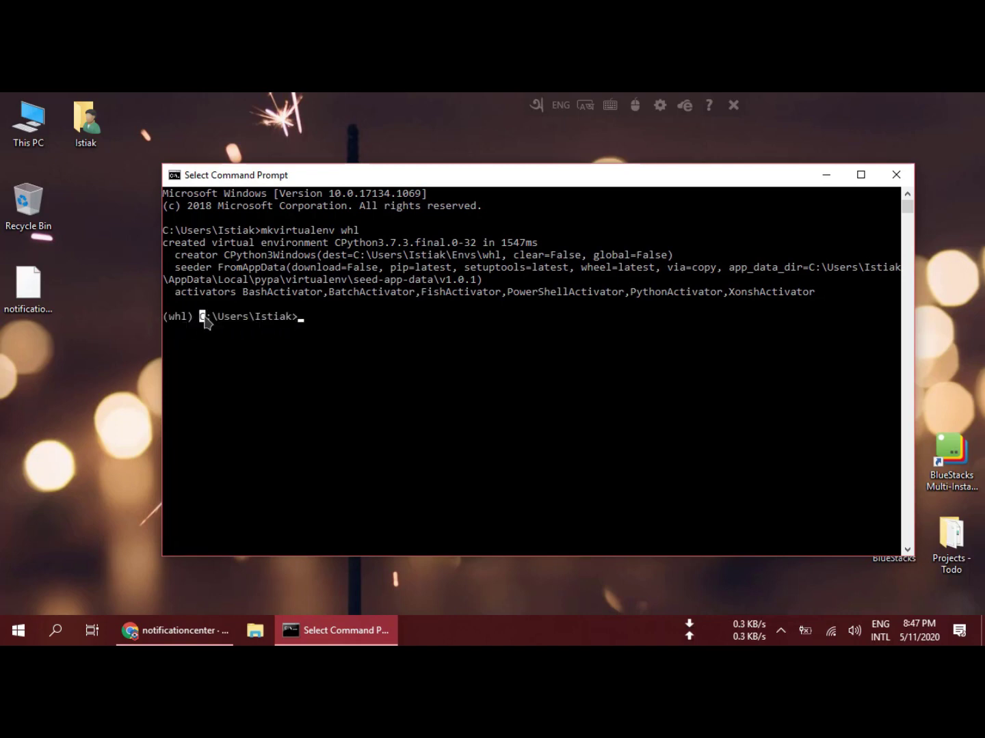
pyautogui.click(234, 321)
pyautogui.click(268, 321)
pyautogui.moveTo(195, 319); pyautogui.dragTo(292, 322)
pyautogui.click(241, 322)
# - Open the user's home folder in File Explorer and go to its full path under c:/users
pyautogui.click(84, 183)
pyautogui.doubleClick(86, 122)
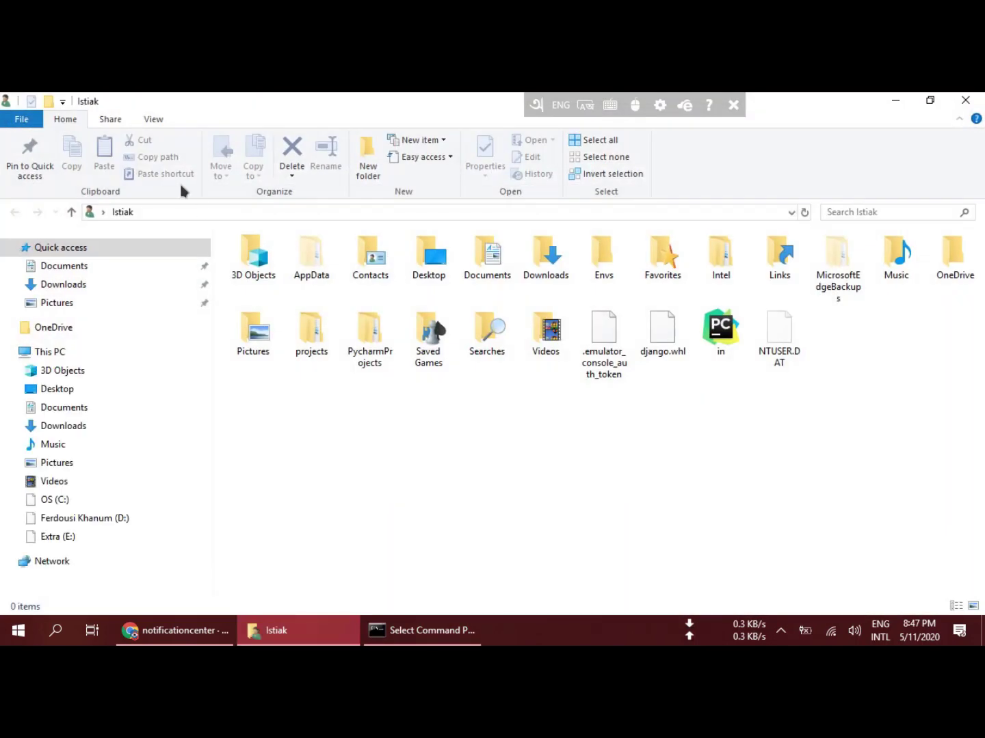
pyautogui.click(421, 631)
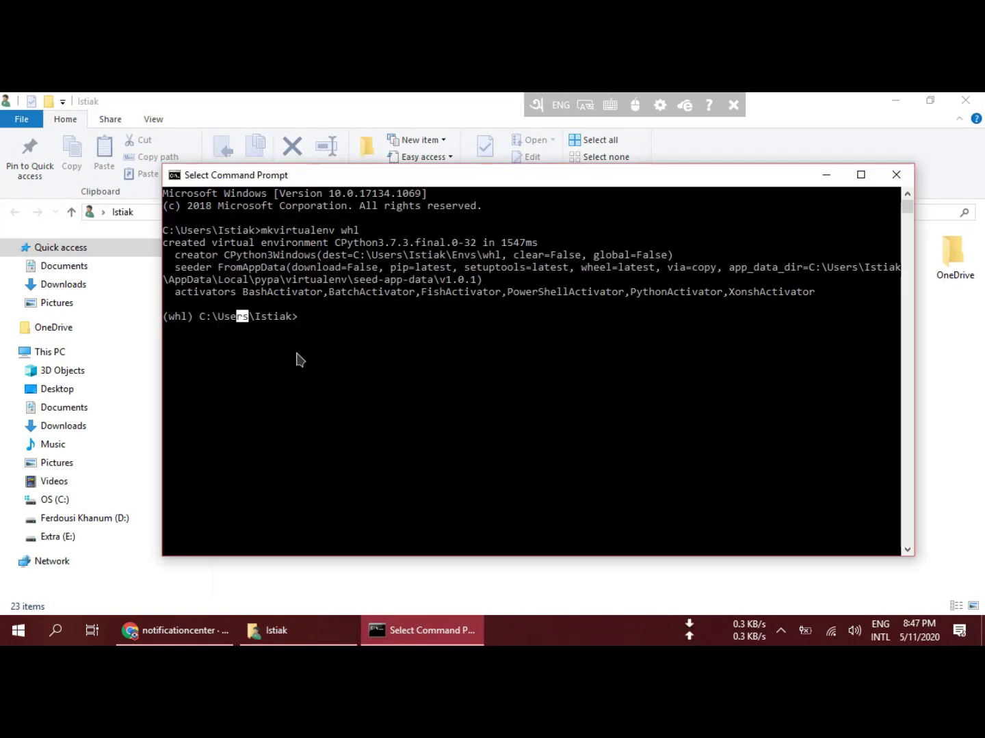
pyautogui.click(138, 207)
pyautogui.click(145, 213)
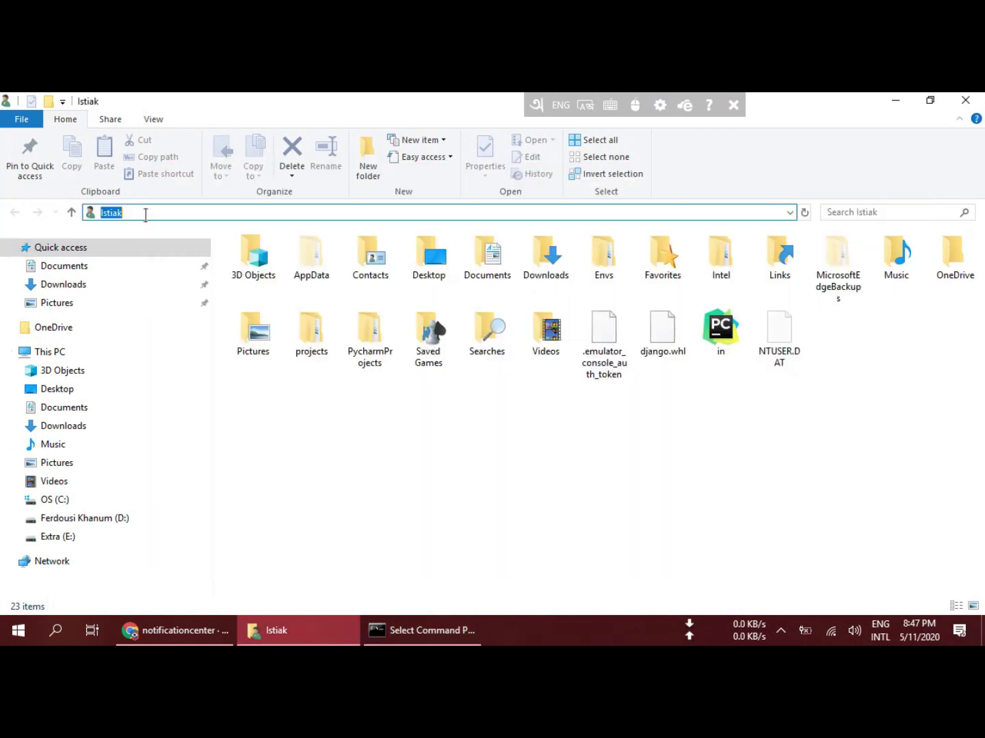
pyautogui.write('c:/users/istiak')
pyautogui.press('Return')
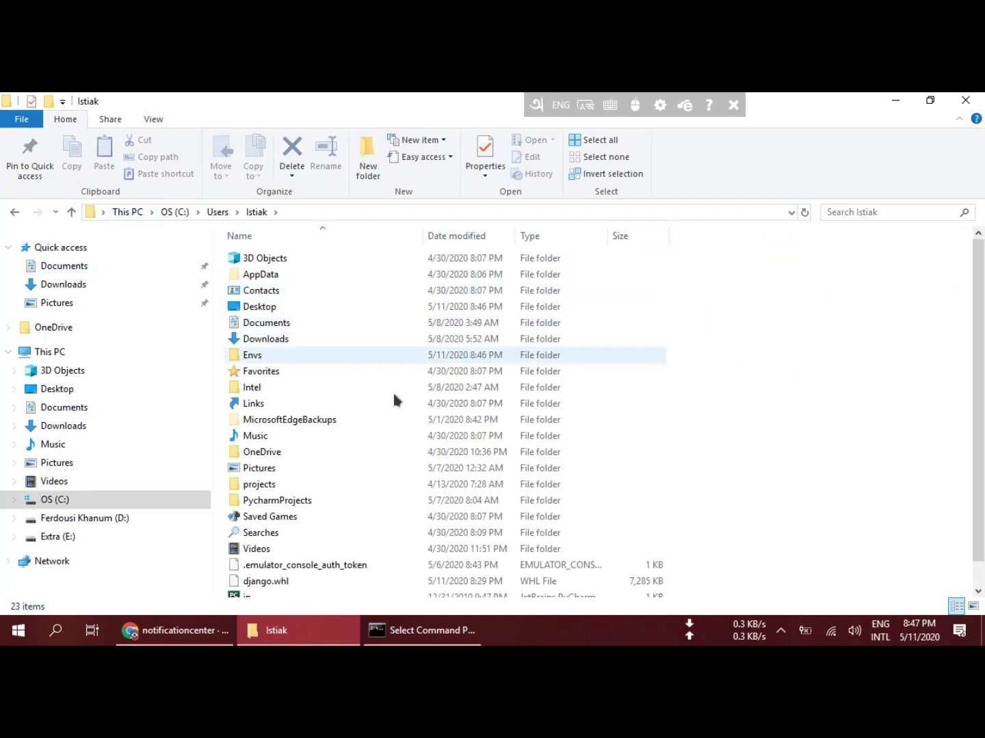
# - Return to Command Prompt and compare its environment name and folder path with the open home folder
pyautogui.click(420, 630)
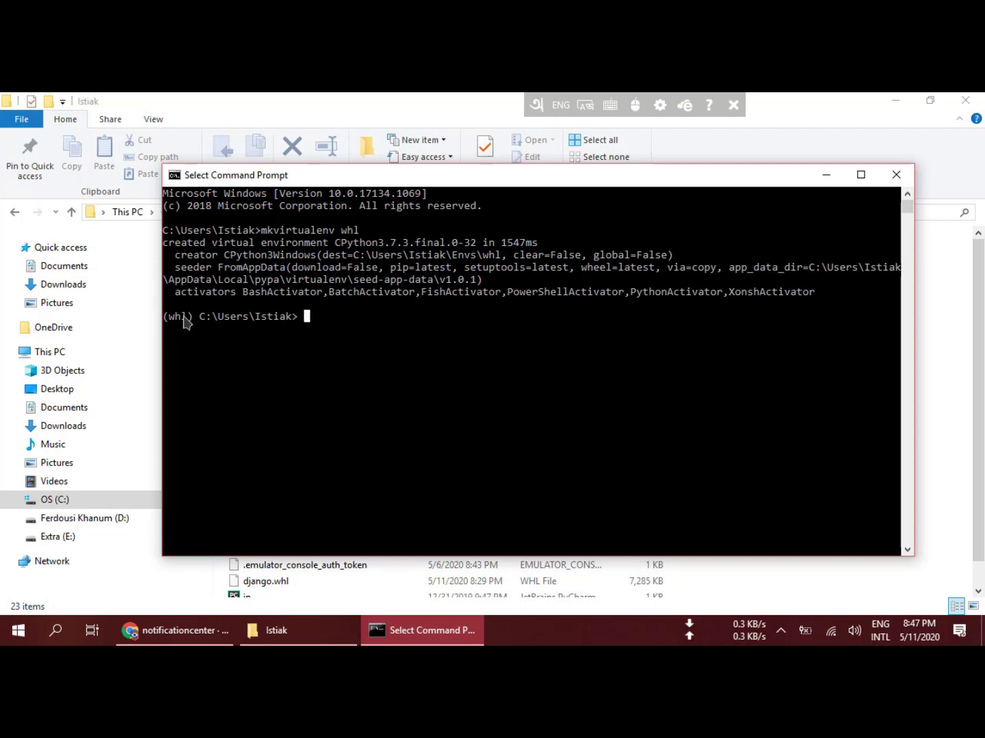
pyautogui.moveTo(185, 321); pyautogui.dragTo(132, 319)
pyautogui.click(325, 316)
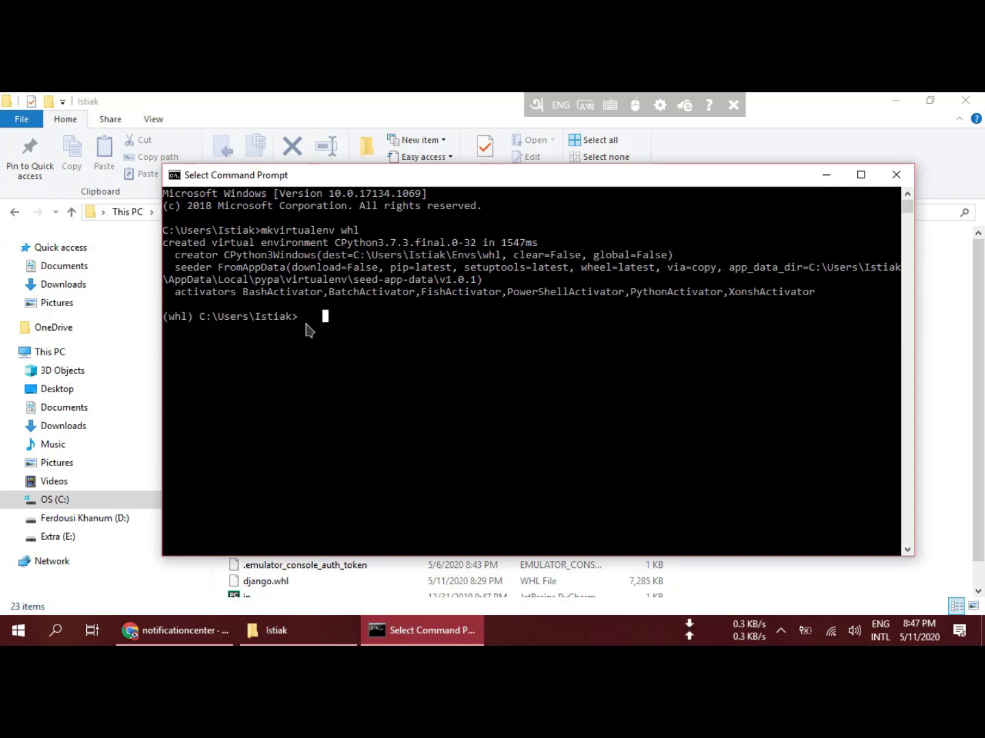
pyautogui.moveTo(292, 319); pyautogui.dragTo(213, 321)
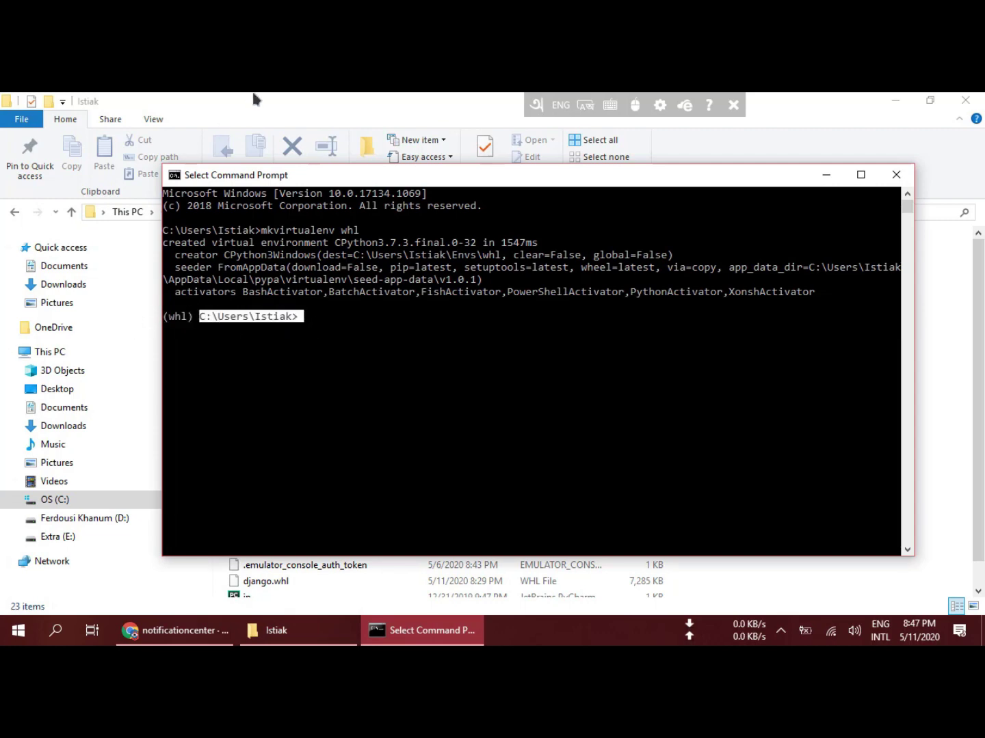
# - Copy the notificationcenter wheel file from the desktop and paste it into the user's home folder in File Explorer
pyautogui.click(277, 118)
pyautogui.moveTo(277, 117); pyautogui.dragTo(571, 159)
pyautogui.click(28, 283)
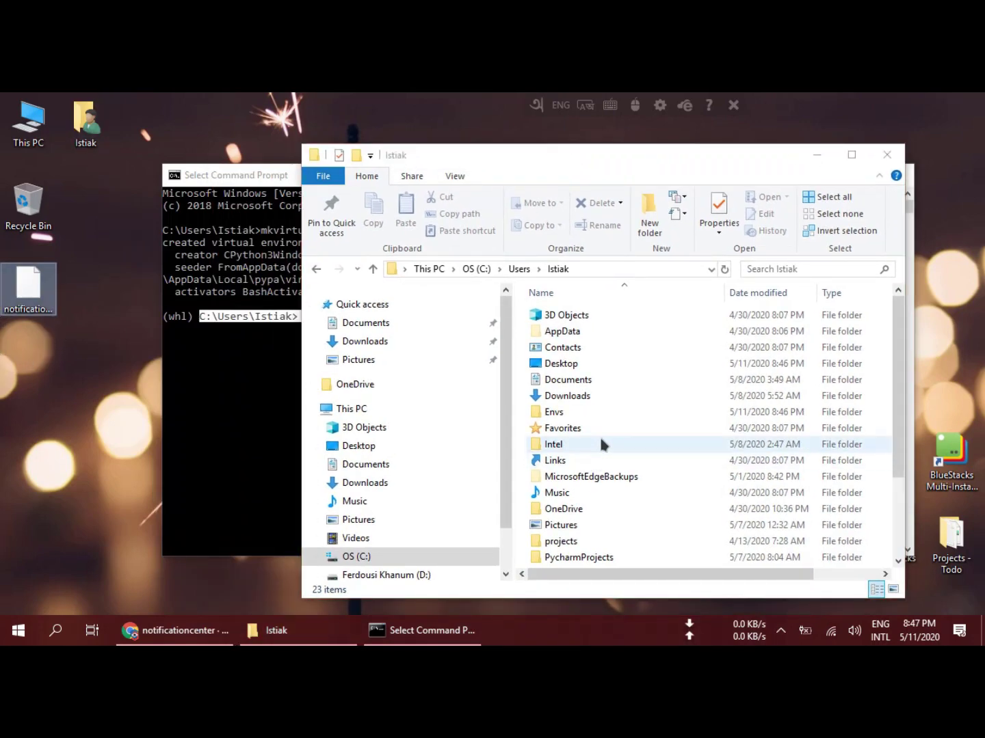
pyautogui.rightClick(14, 300)
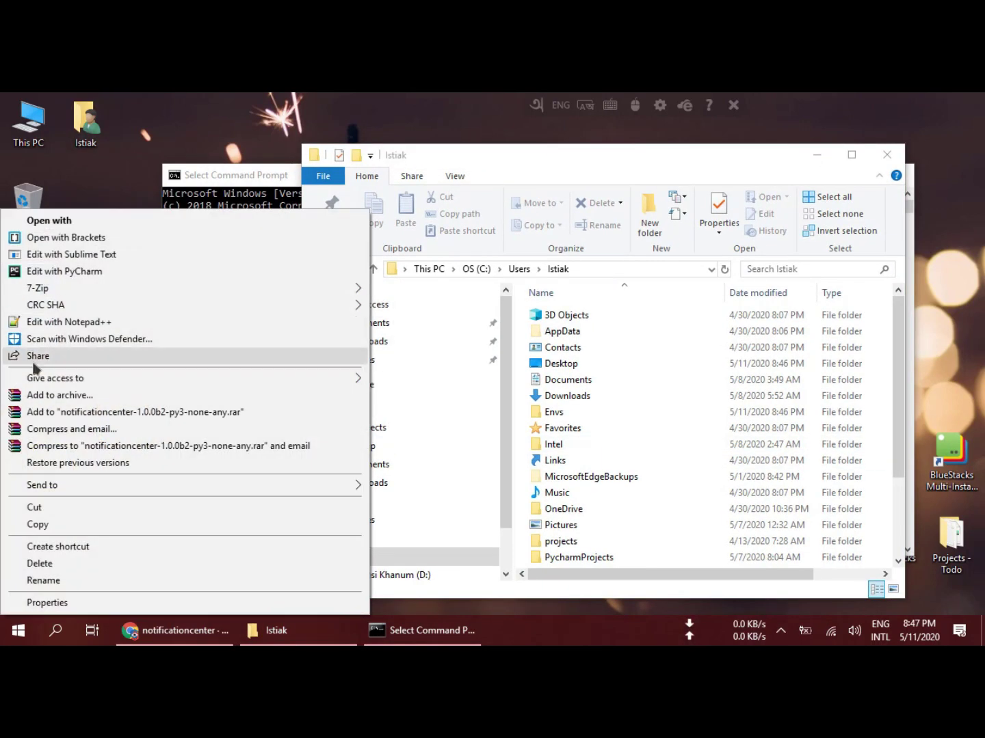
pyautogui.click(40, 525)
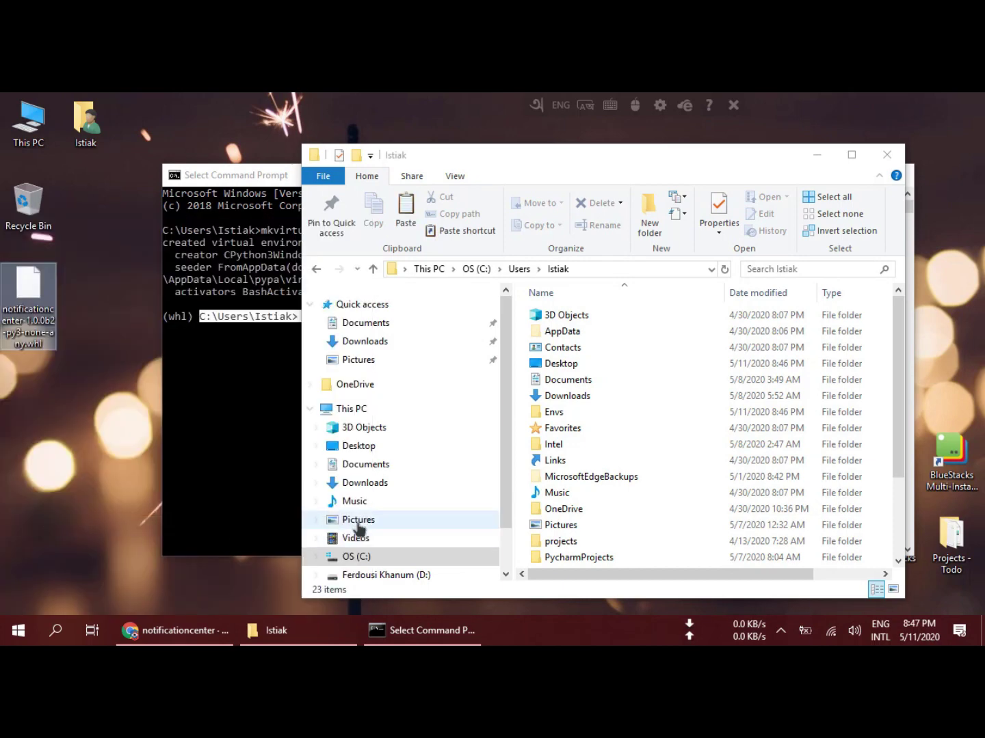
pyautogui.rightClick(517, 409)
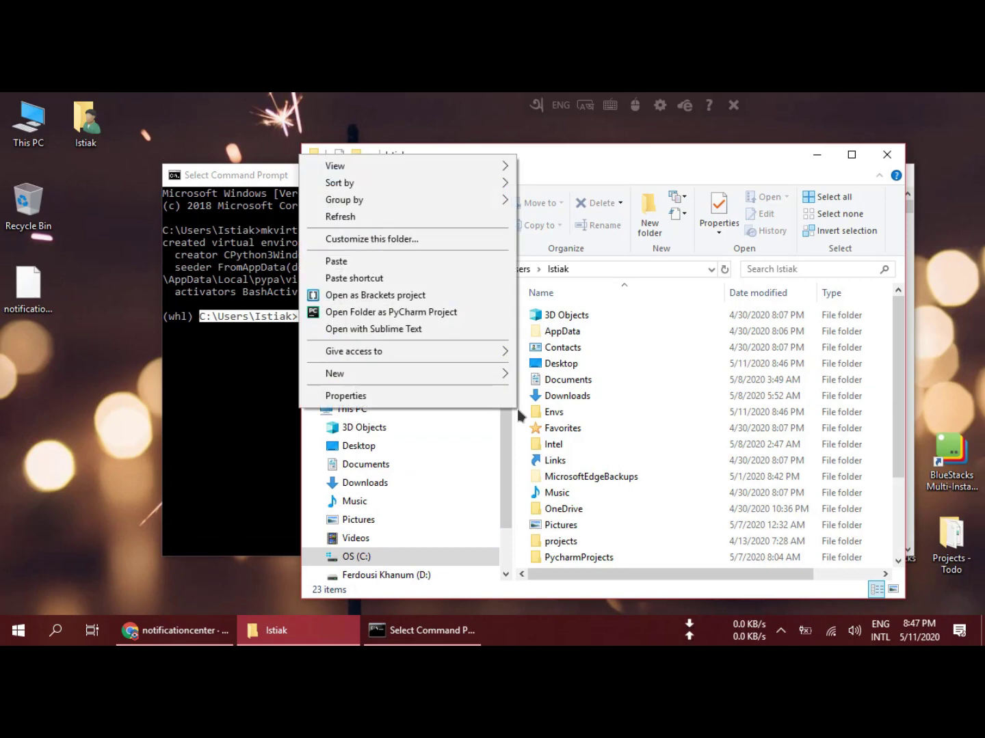
pyautogui.click(336, 261)
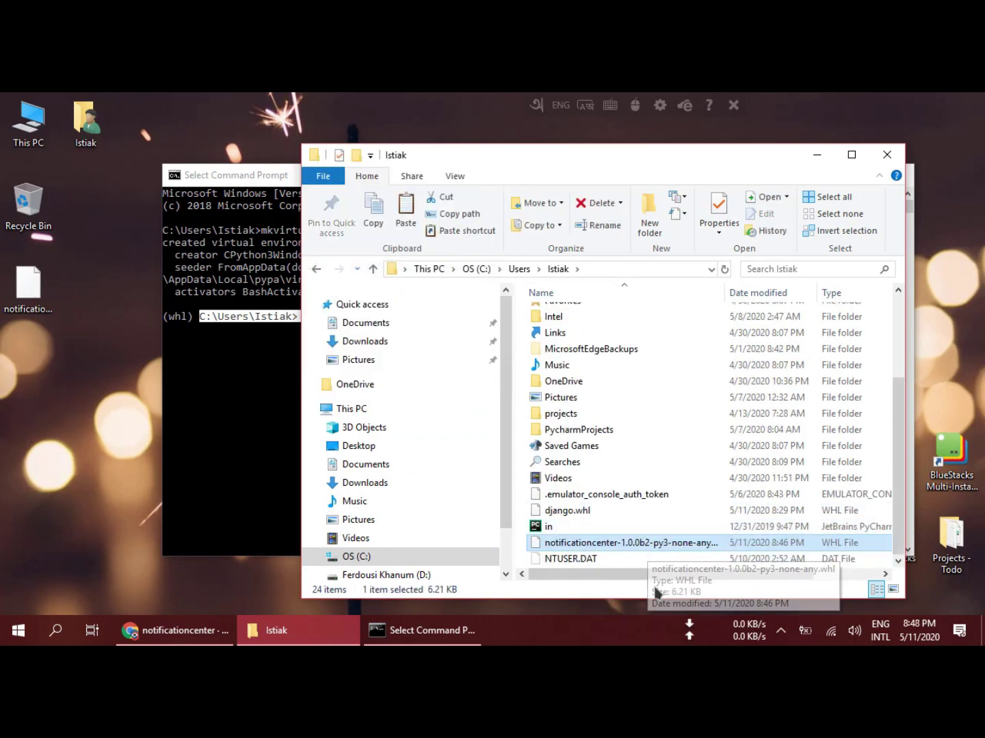
# - Copy the pasted wheel file's full name, including the .whl extension, leaving the file's name as it is
pyautogui.rightClick(578, 550)
pyautogui.click(487, 514)
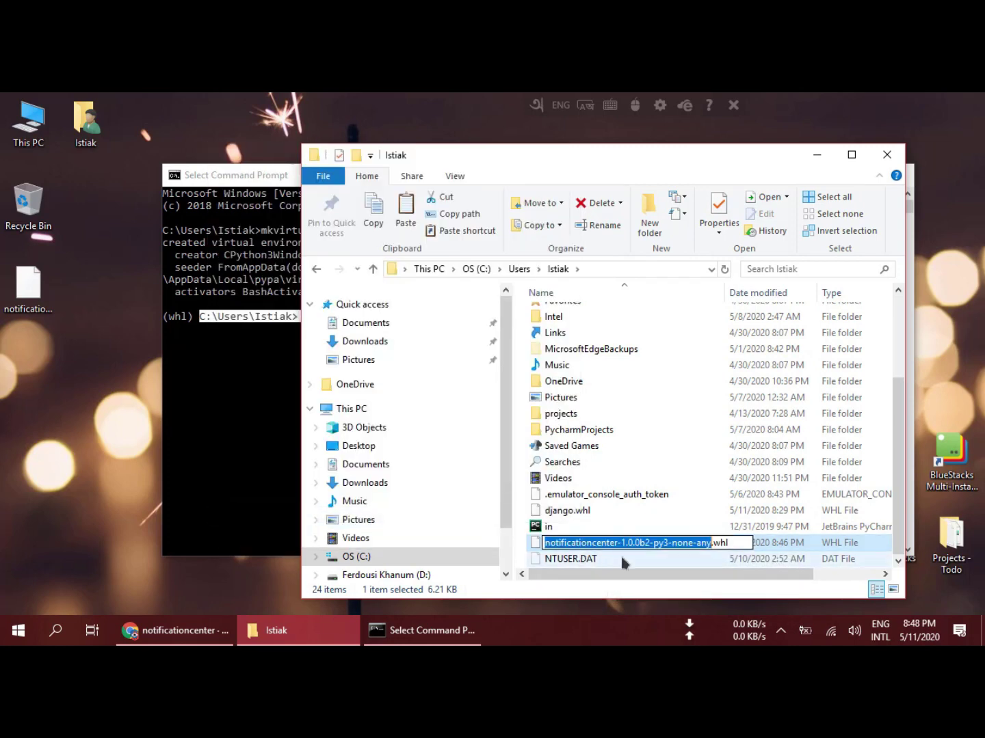
pyautogui.click(739, 543)
pyautogui.moveTo(738, 543); pyautogui.dragTo(540, 543)
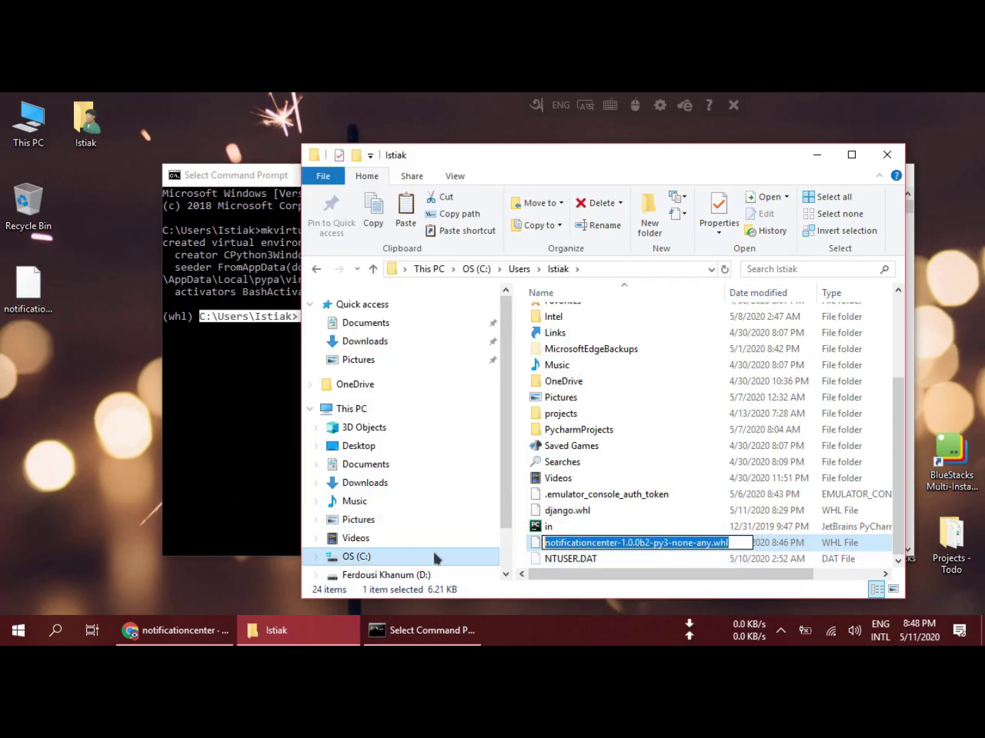
pyautogui.rightClick(588, 545)
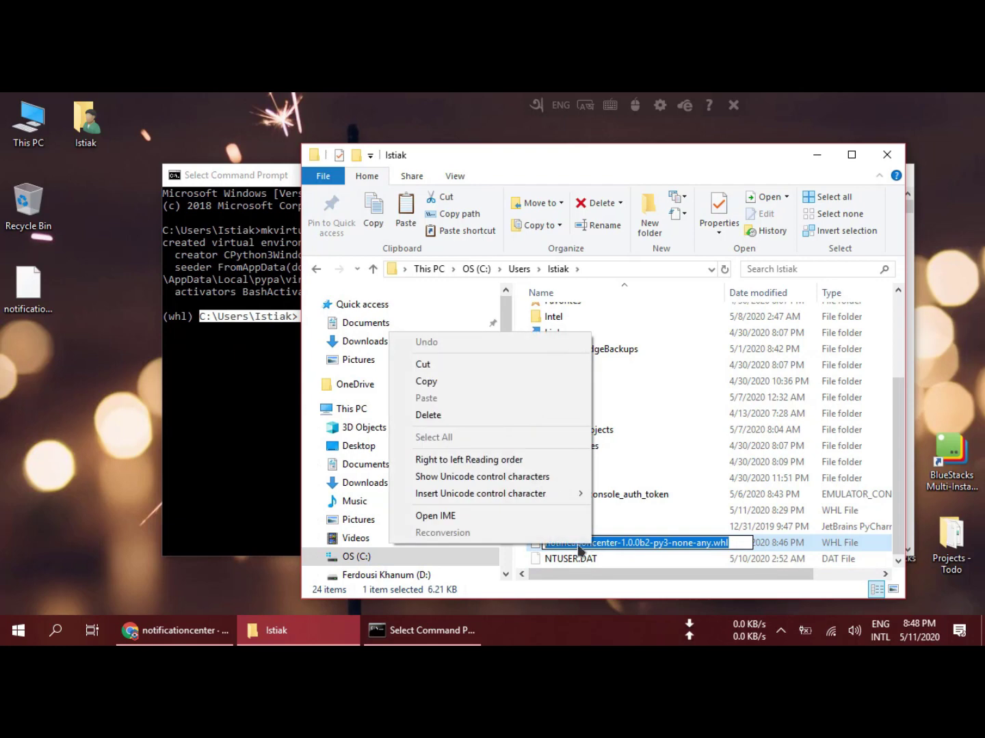
pyautogui.click(431, 385)
# - Return to Command Prompt and run pip --version in the whl environment
pyautogui.click(205, 388)
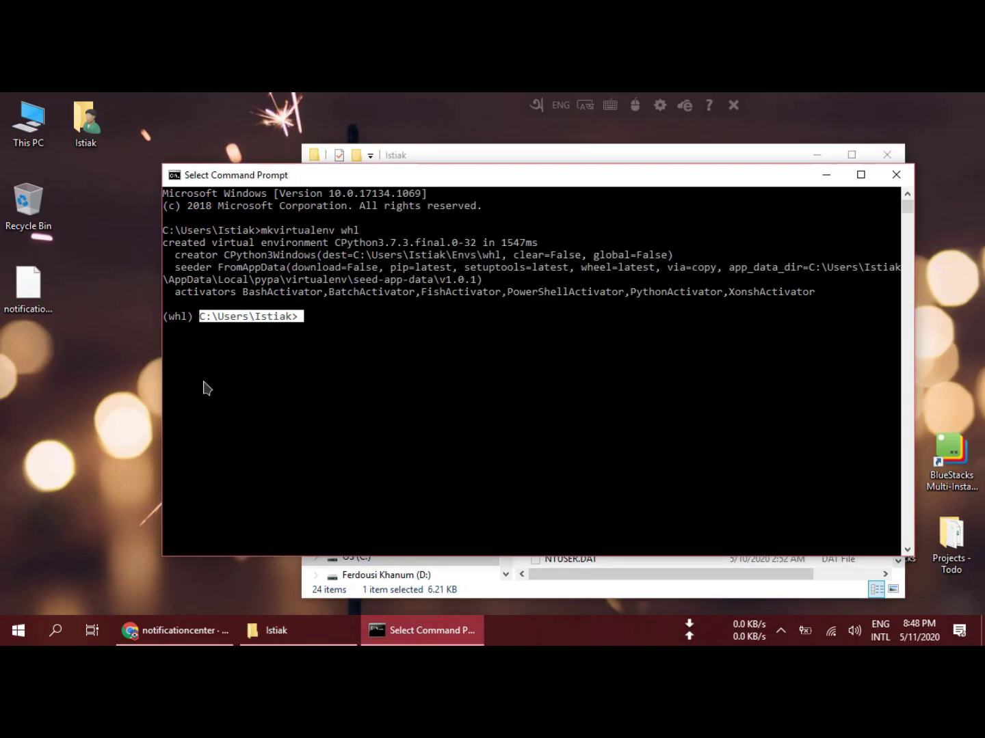
pyautogui.click(311, 321)
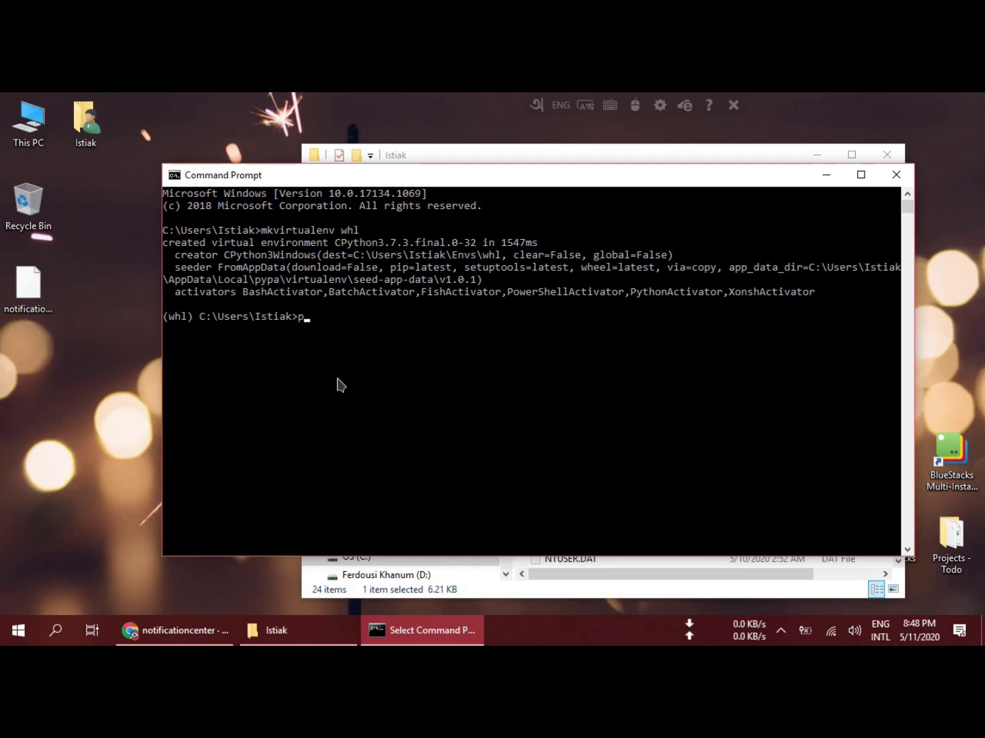
pyautogui.write('pipi--version')
pyautogui.press('Return')
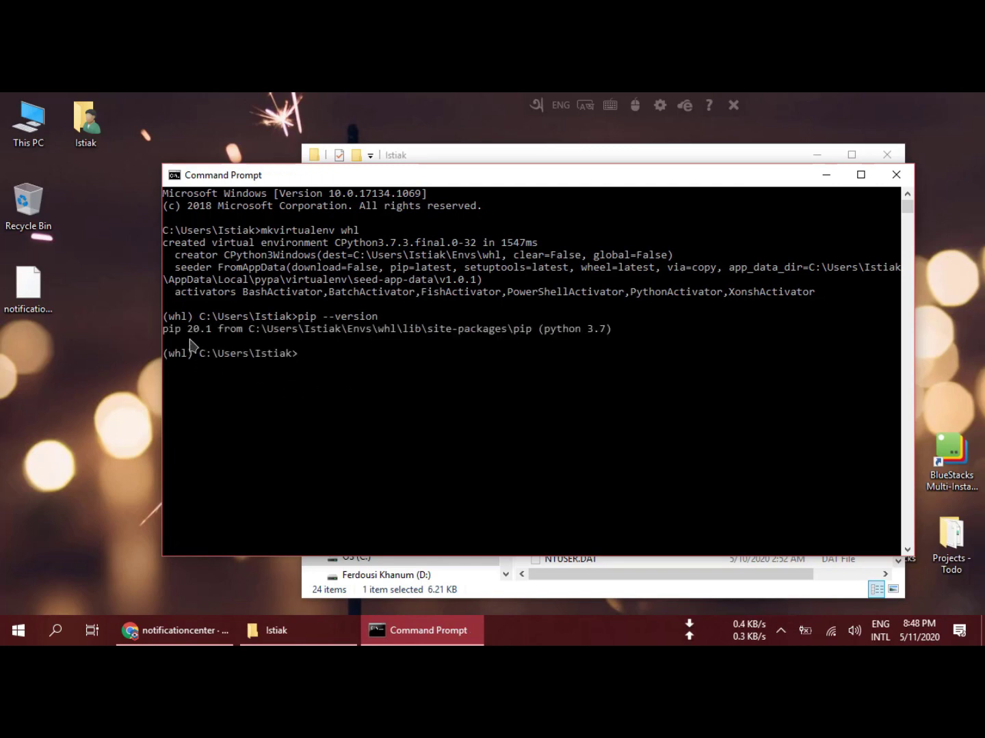
# - Examine the pip version and Python version reported by the version command
pyautogui.moveTo(188, 329); pyautogui.dragTo(211, 331)
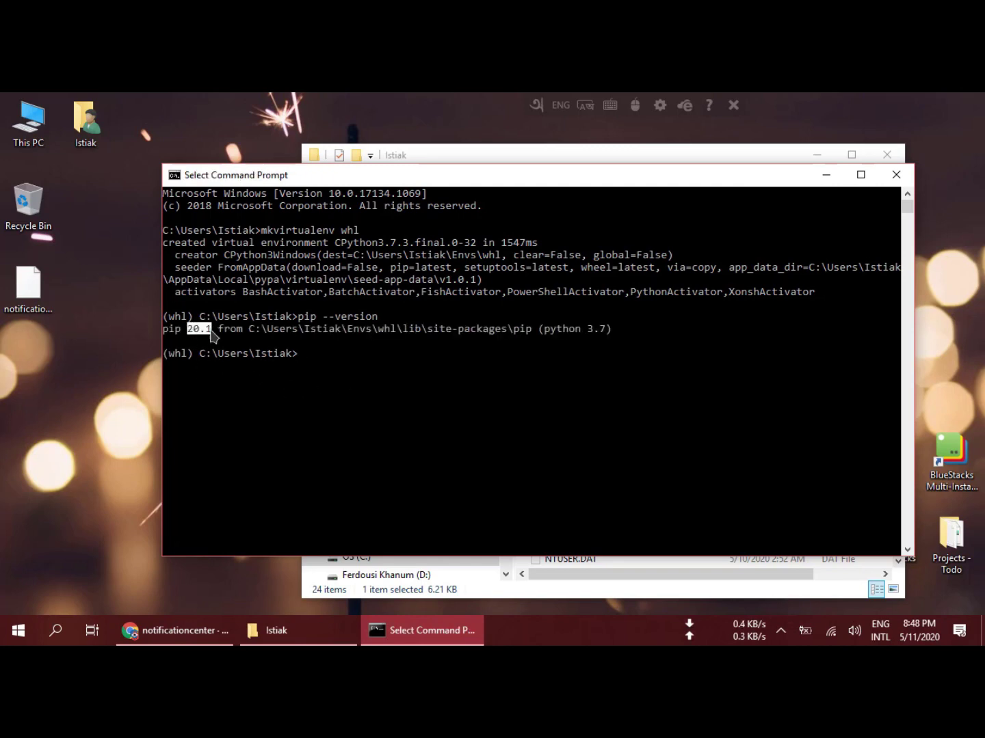
pyautogui.click(311, 357)
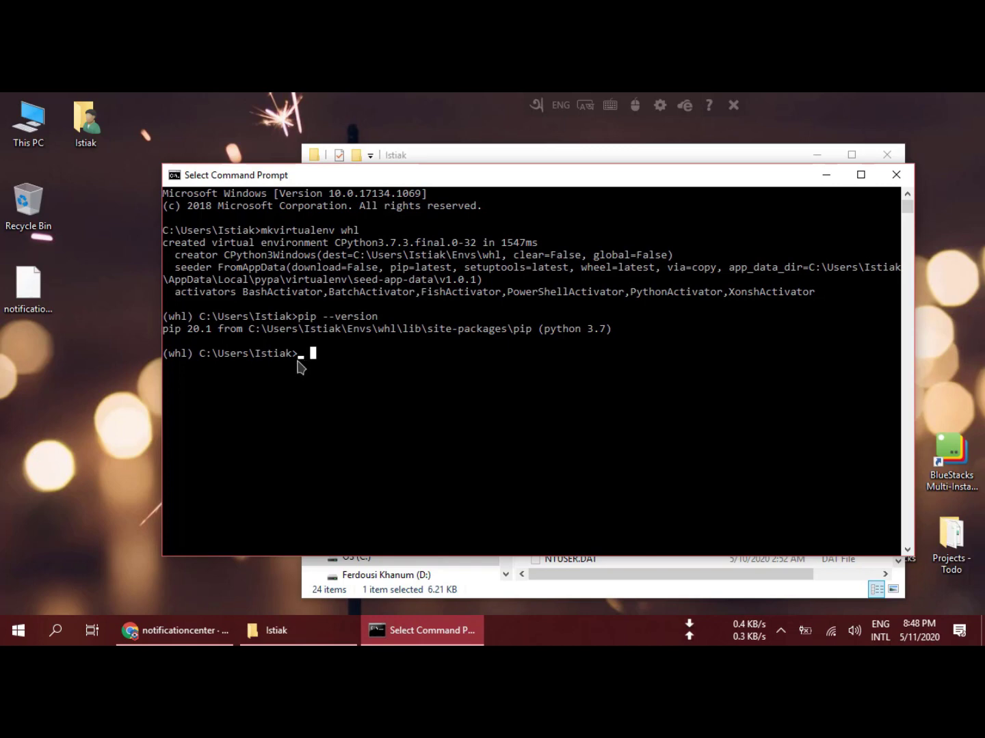
pyautogui.moveTo(394, 175); pyautogui.dragTo(428, 216)
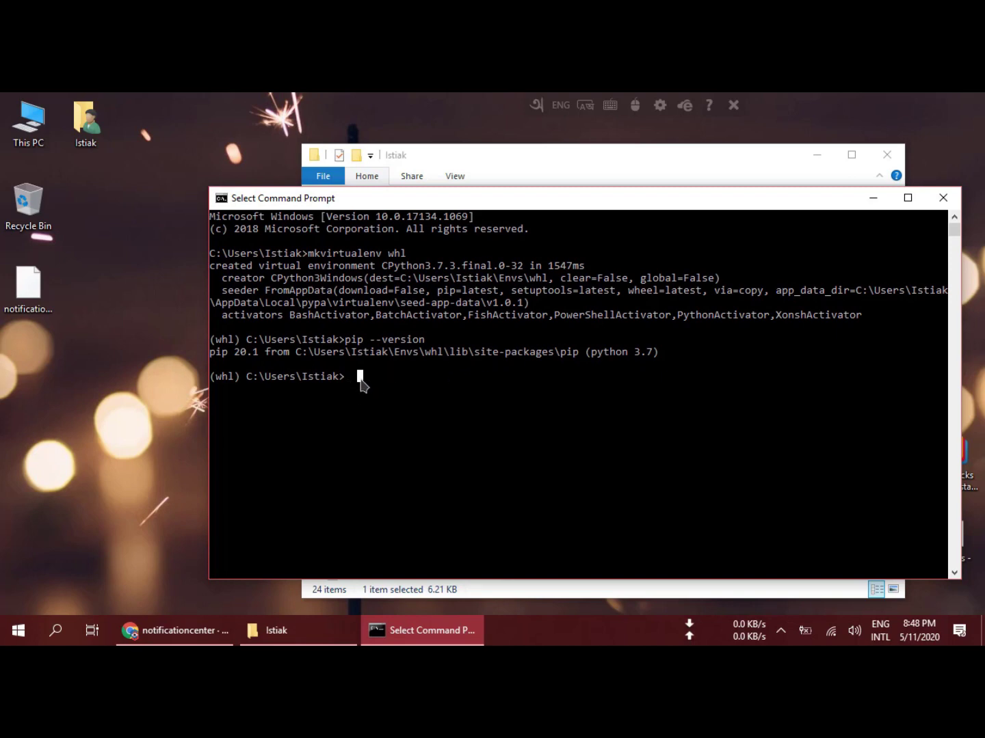
pyautogui.moveTo(590, 354); pyautogui.dragTo(644, 360)
pyautogui.click(644, 354)
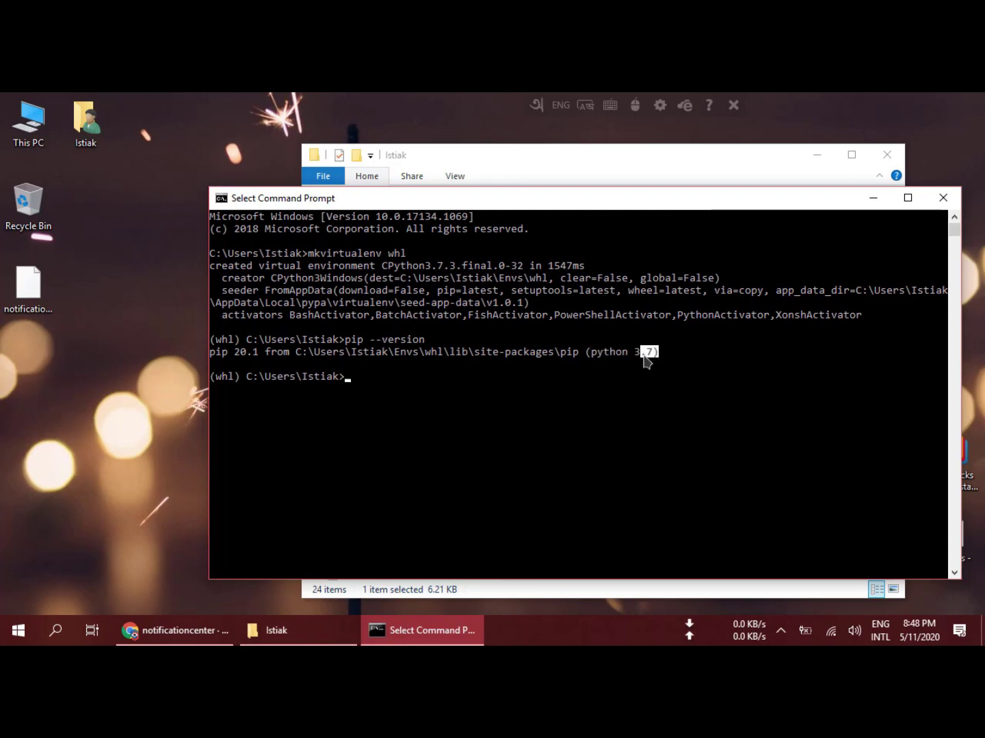
pyautogui.click(353, 387)
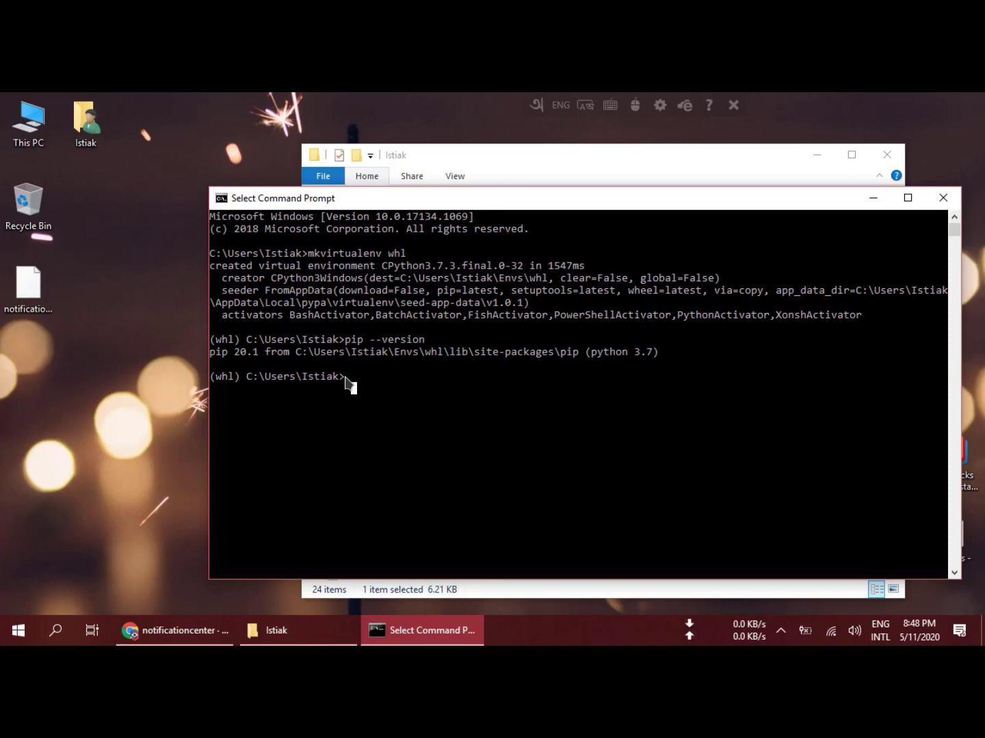
# - Enter the command pip install notificationcenter-1.0.0b2-py3-none-any.whl at the whl environment's prompt without running it
pyautogui.click(37, 301)
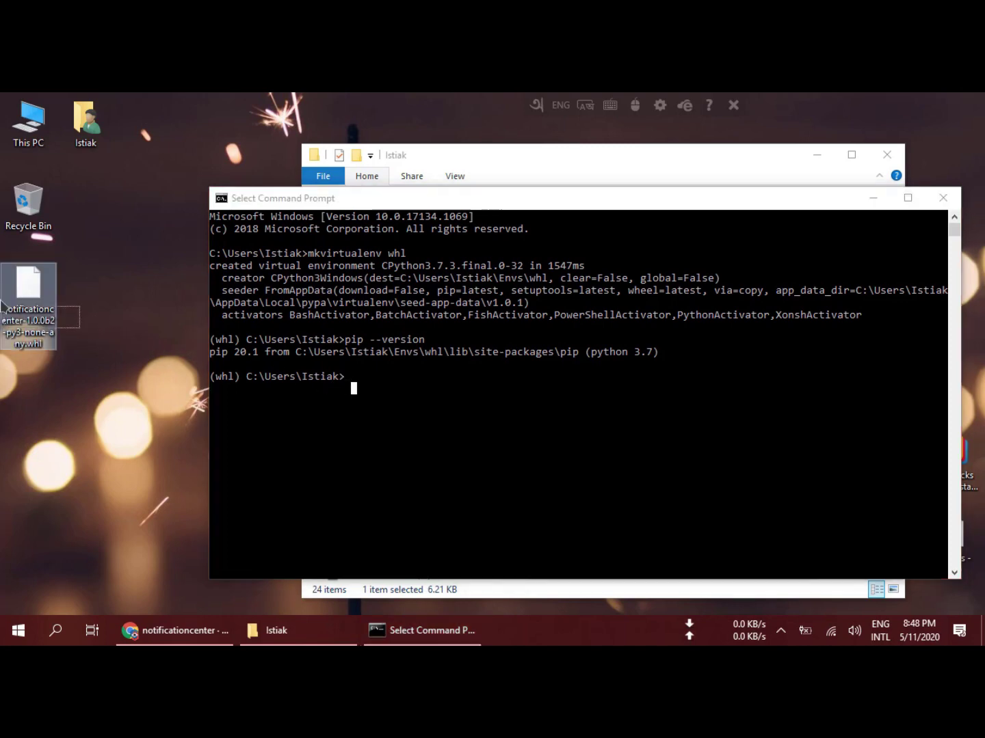
pyautogui.click(352, 383)
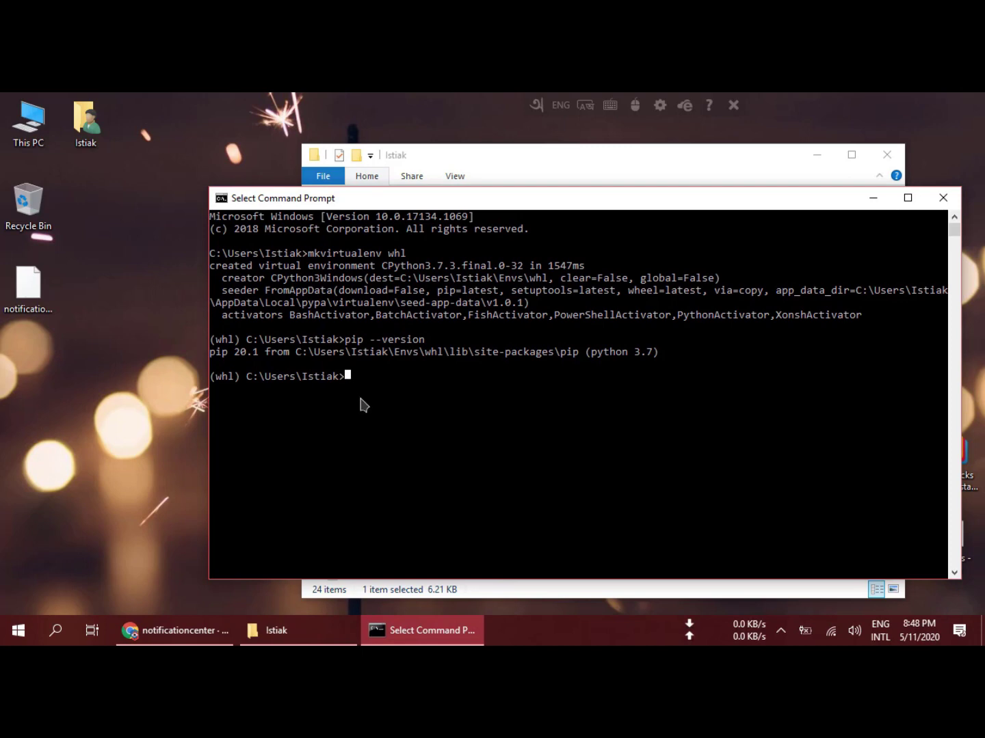
pyautogui.write('pip install')
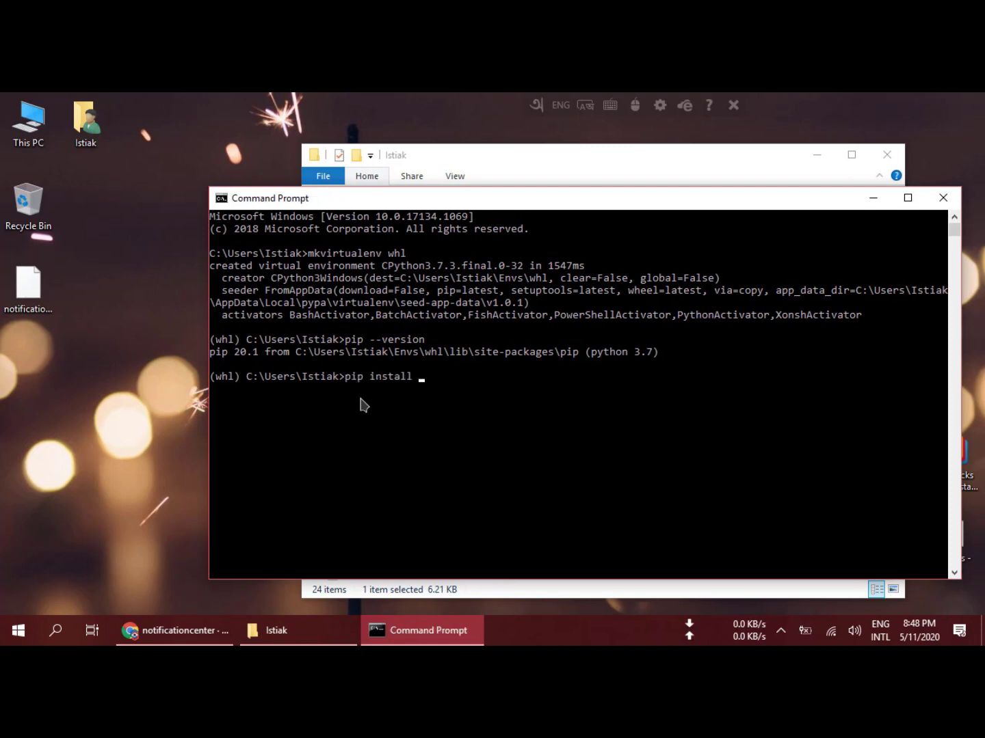
pyautogui.click(38, 305)
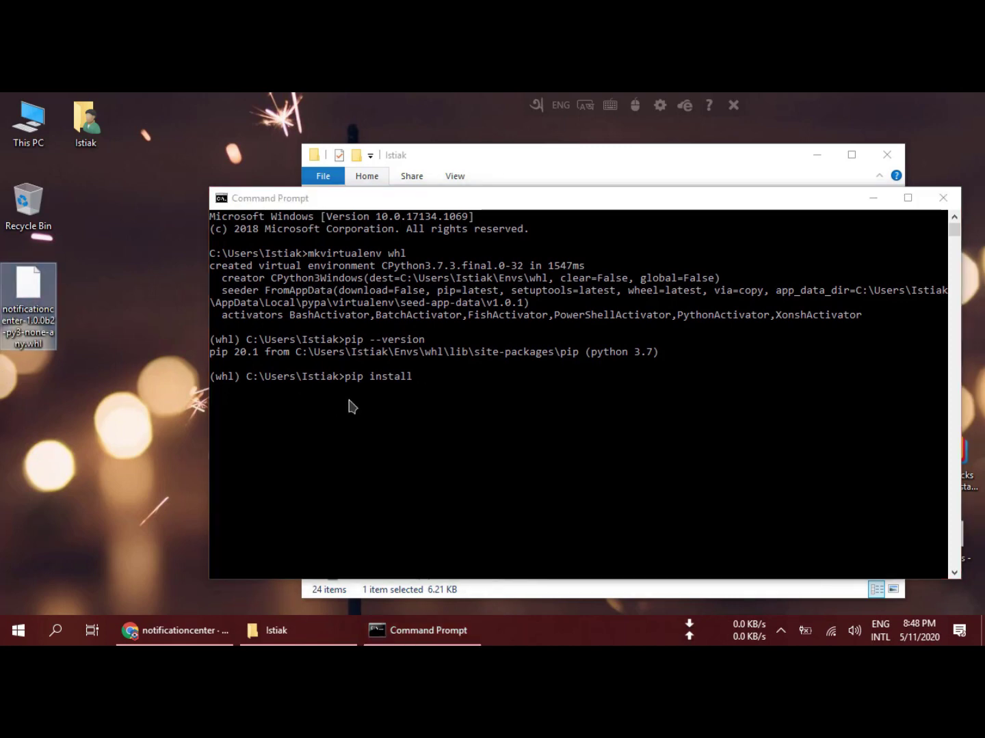
pyautogui.click(419, 380)
pyautogui.click(421, 383)
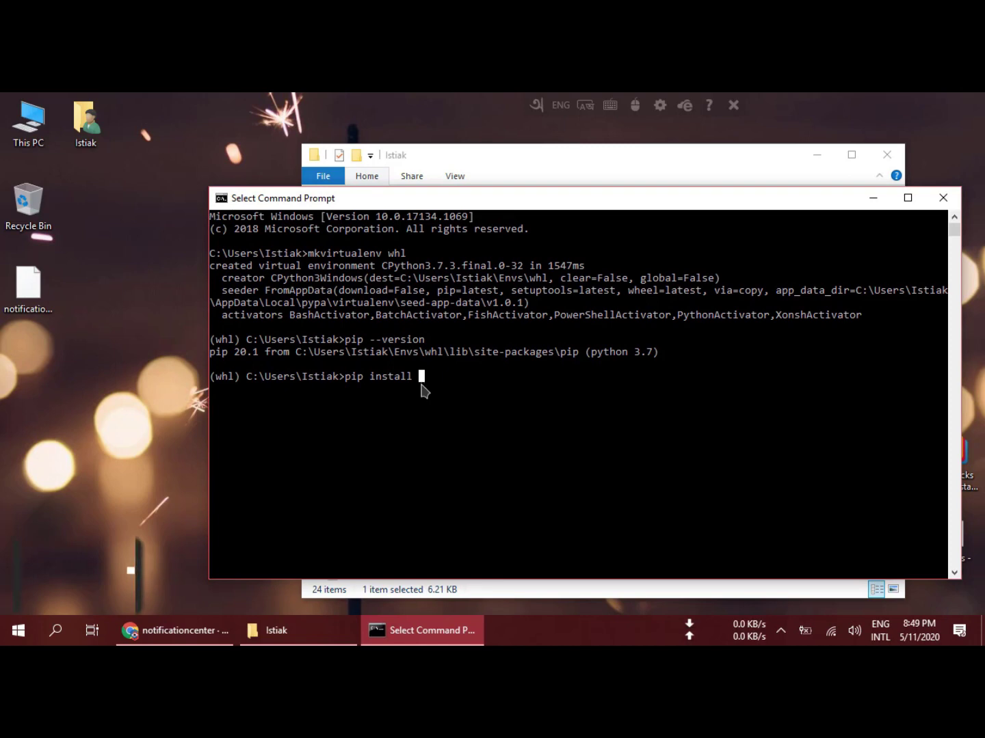
pyautogui.write('notificationcenter-1.0.0b2-py3-none-any.whl')
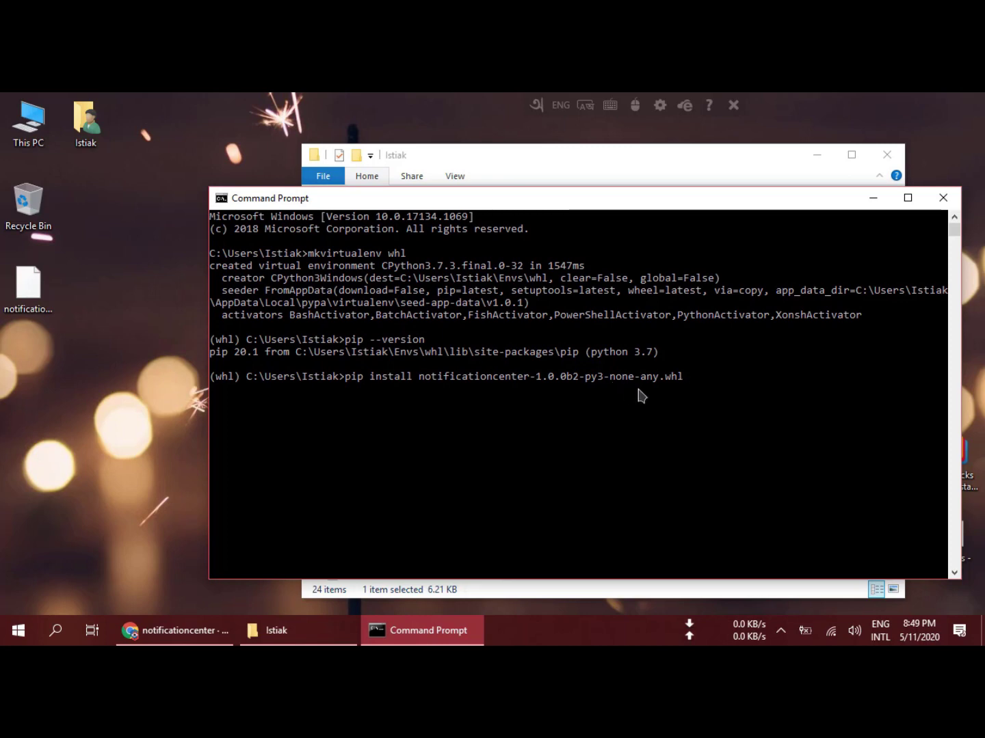
# - Check the wheel file name and its .whl extension in the pip install command and run it
pyautogui.moveTo(661, 380)
pyautogui.mouseDown()
pyautogui.moveTo(693, 380)
pyautogui.moveTo(678, 383)
pyautogui.mouseUp()
pyautogui.doubleClick(681, 380)
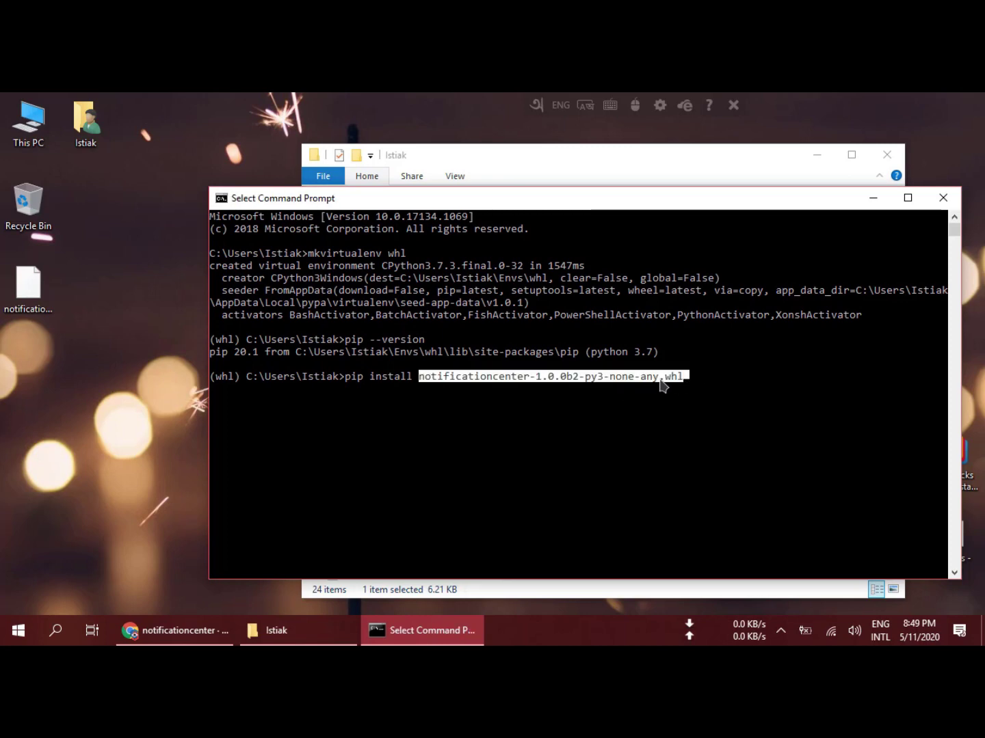
pyautogui.doubleClick(671, 380)
pyautogui.moveTo(681, 380)
pyautogui.mouseDown()
pyautogui.moveTo(661, 382)
pyautogui.moveTo(691, 386)
pyautogui.mouseUp()
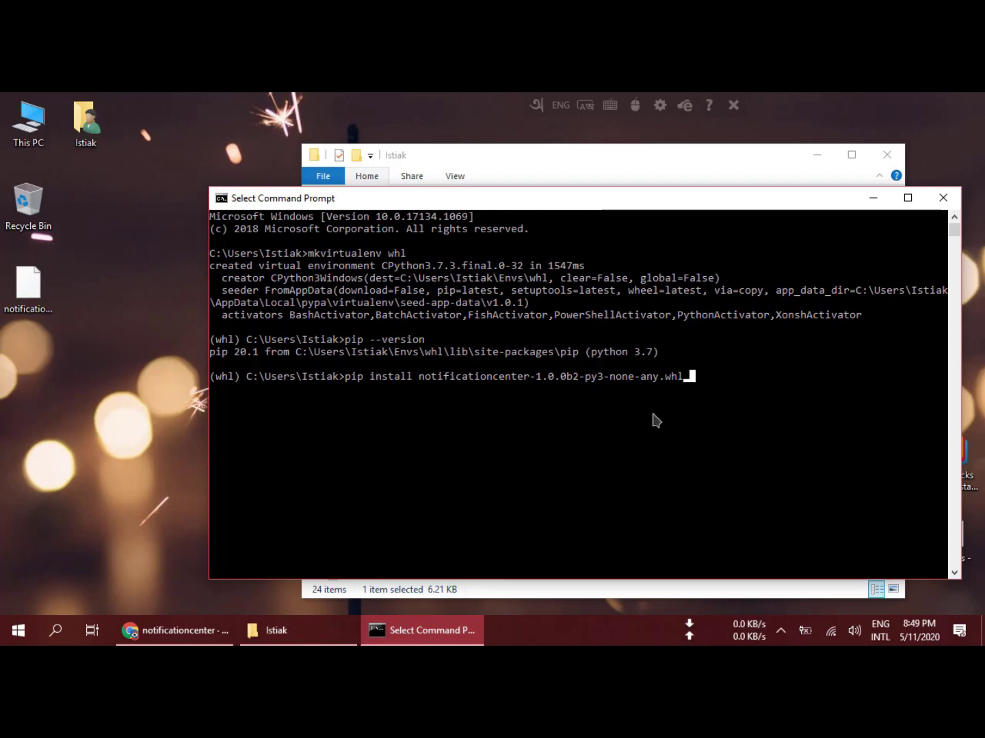
pyautogui.rightClick(640, 433)
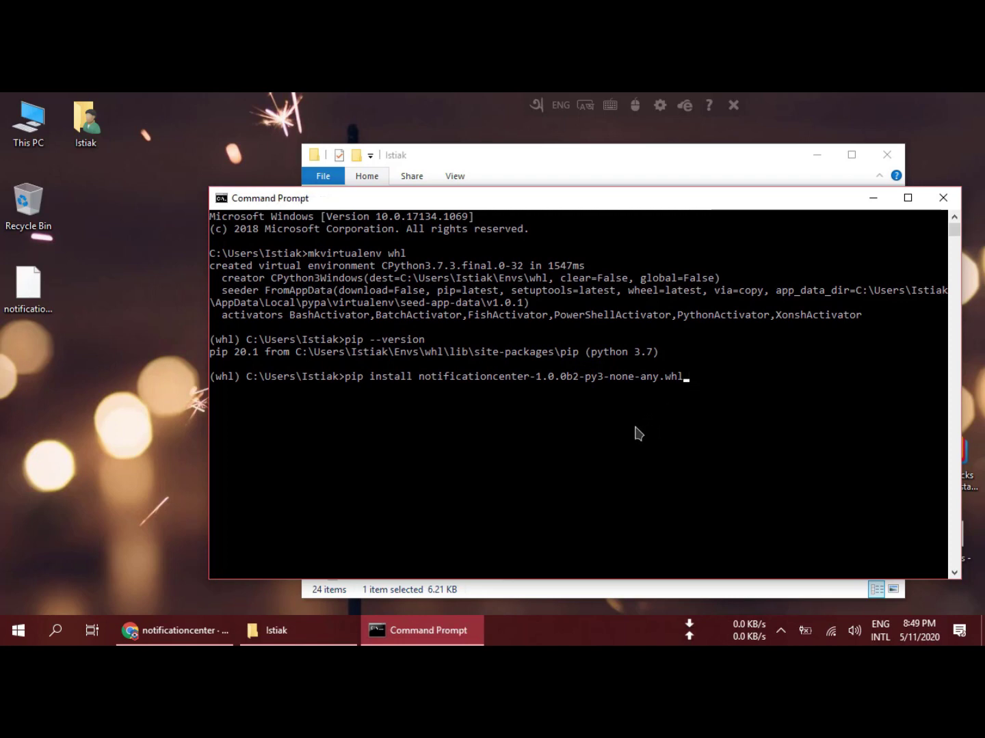
pyautogui.press('Return')
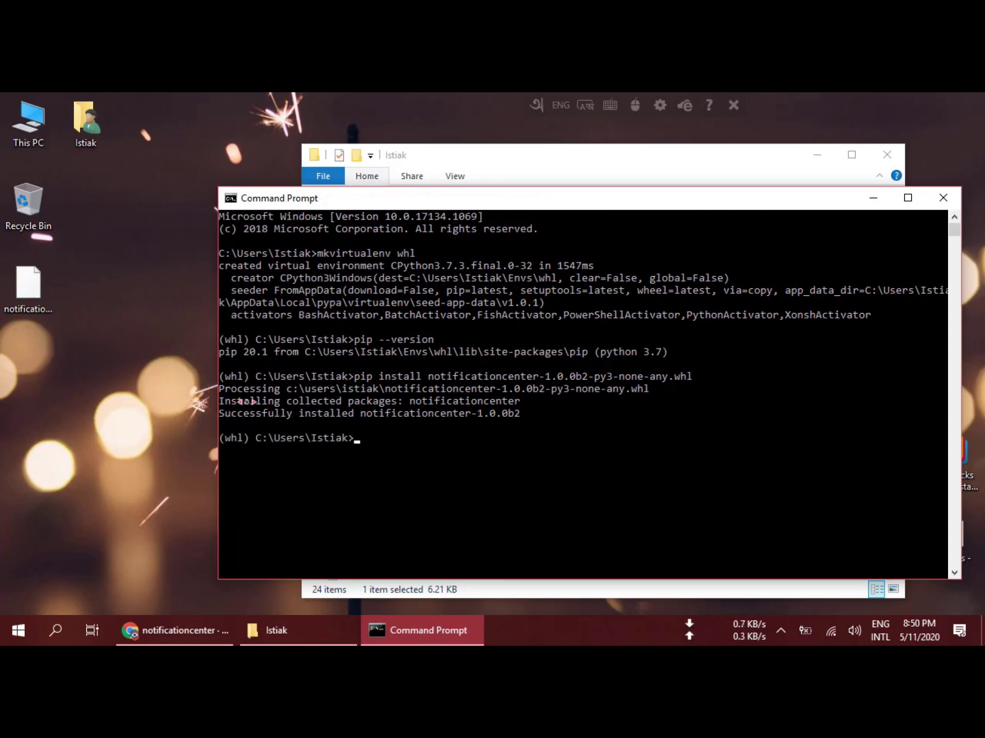
# - Run pip freeze in the whl environment and highlight the notificationcenter package name in its output
pyautogui.moveTo(218, 410)
pyautogui.mouseDown()
pyautogui.moveTo(270, 411)
pyautogui.moveTo(227, 410)
pyautogui.mouseUp()
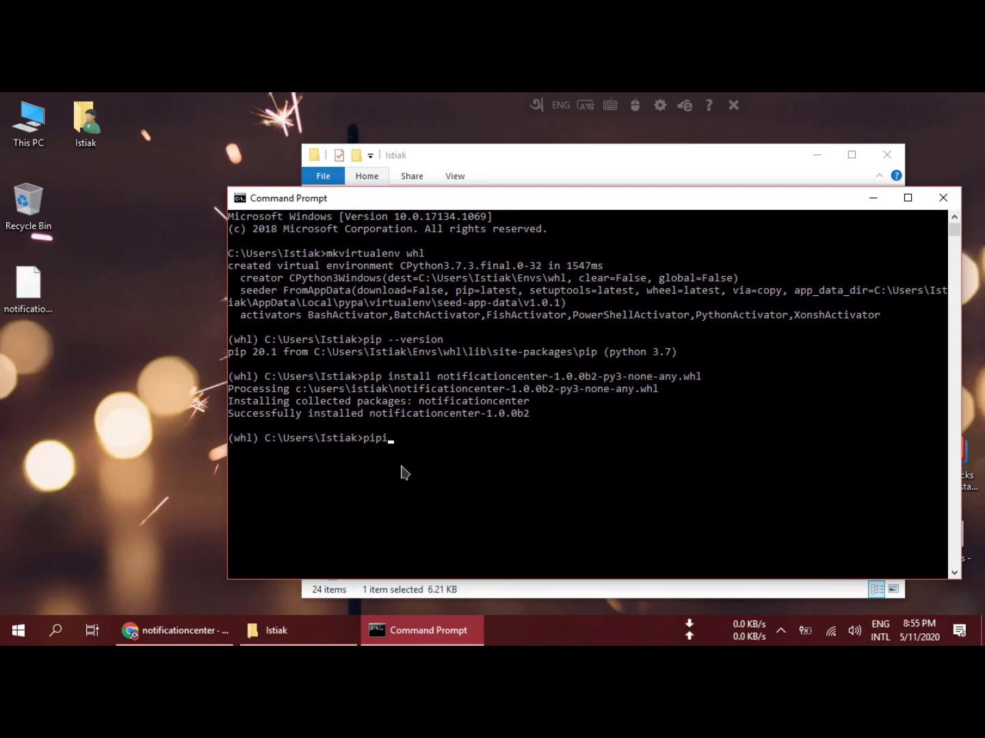
pyautogui.write('eeze')
pyautogui.press('Return')
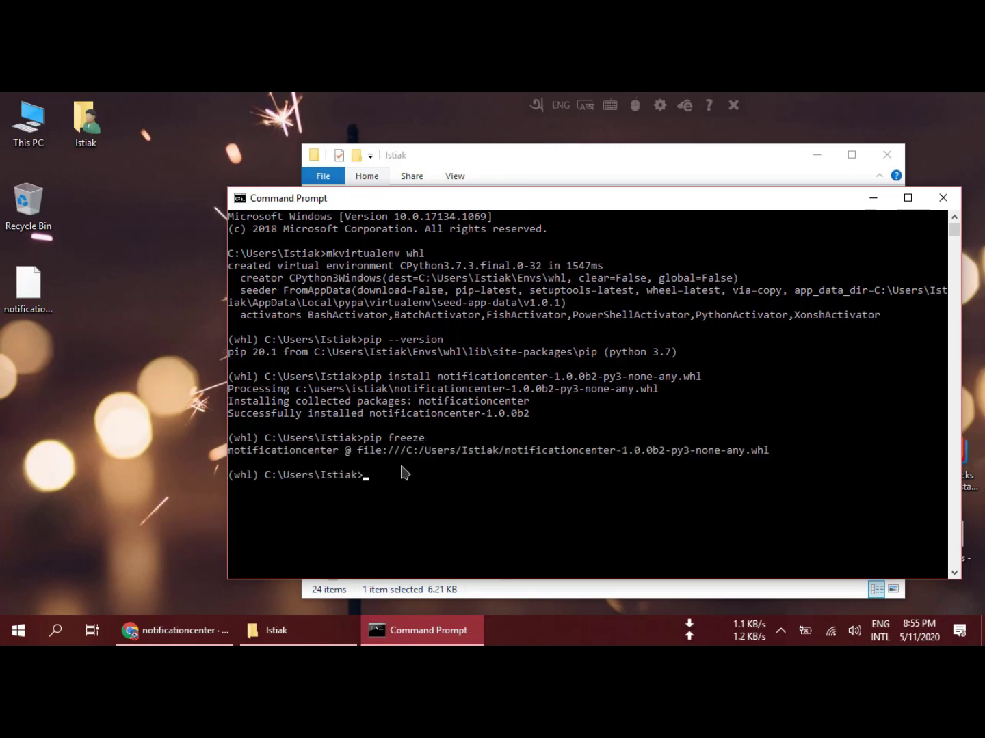
pyautogui.click(230, 453)
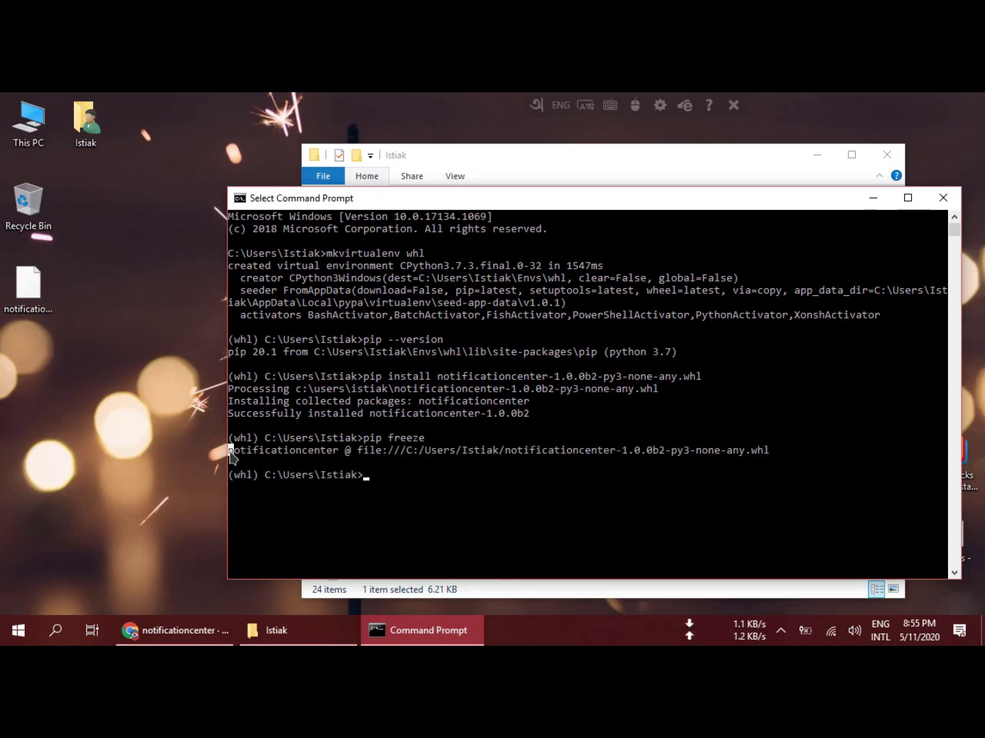
pyautogui.moveTo(231, 453); pyautogui.dragTo(338, 454)
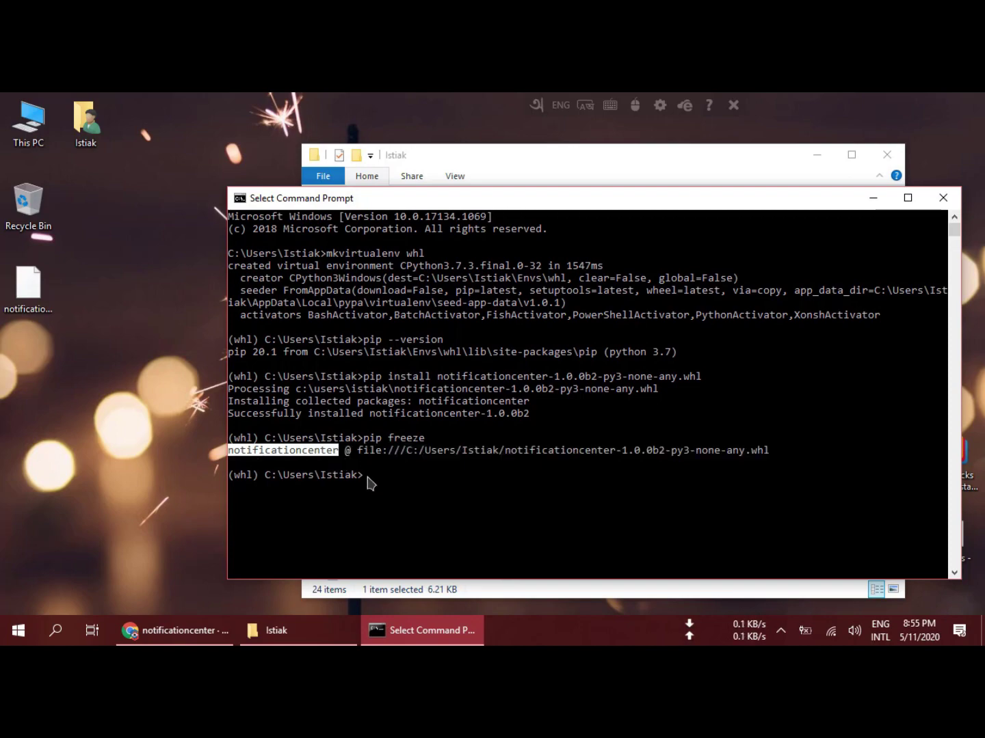
pyautogui.click(366, 478)
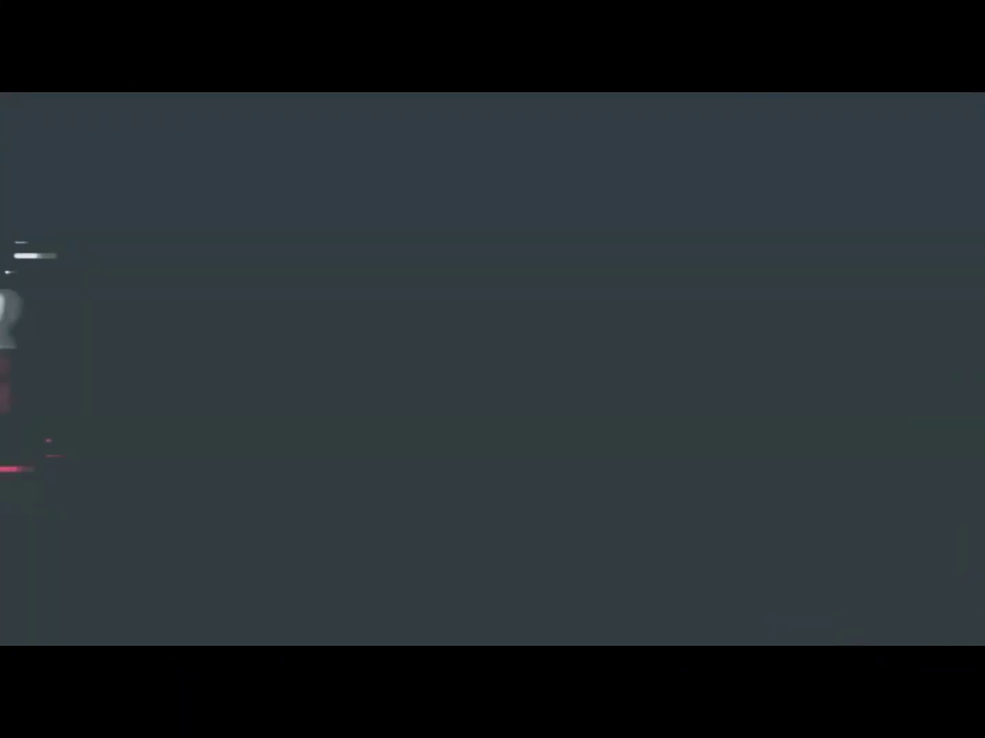